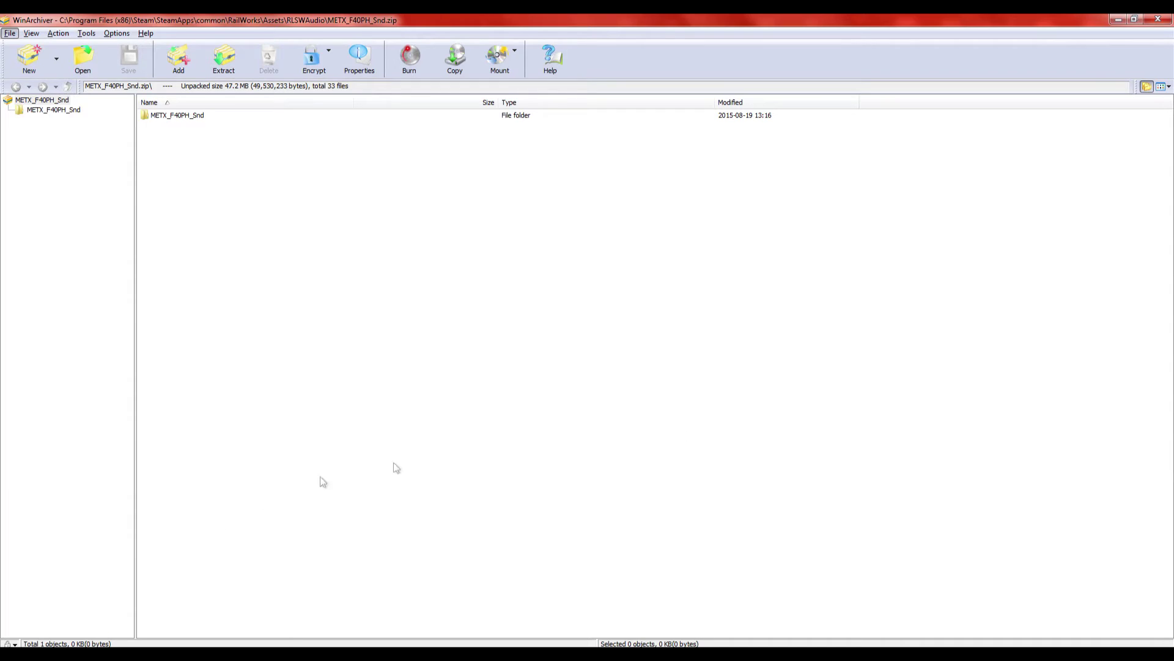
Bring up the Sounds folder window to view the extraction destination, closing the vUACARS login window.
{"action": "mouse_move", "coordinate": [213, 654]}
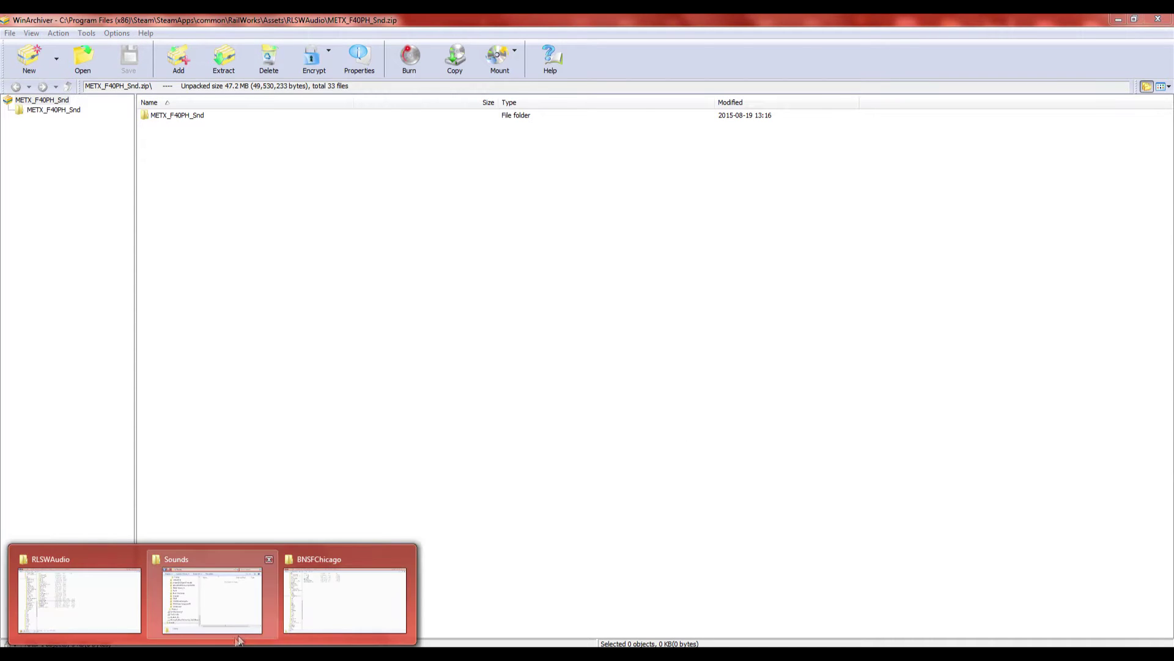
{"action": "left_click", "coordinate": [219, 613]}
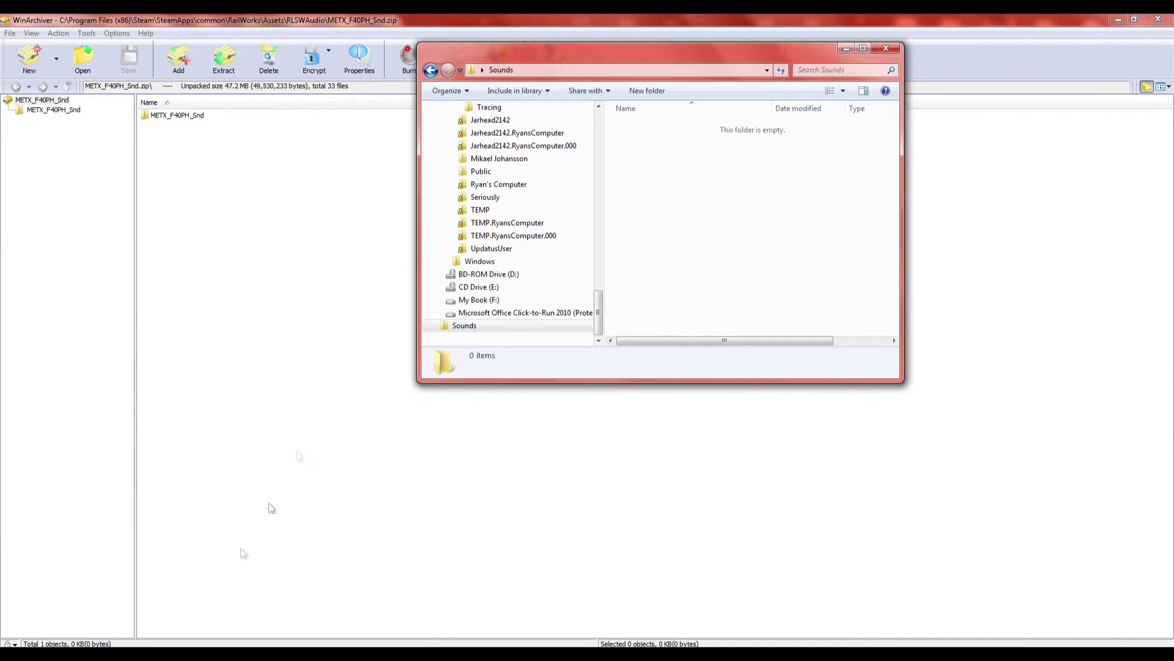
{"action": "left_click", "coordinate": [163, 116]}
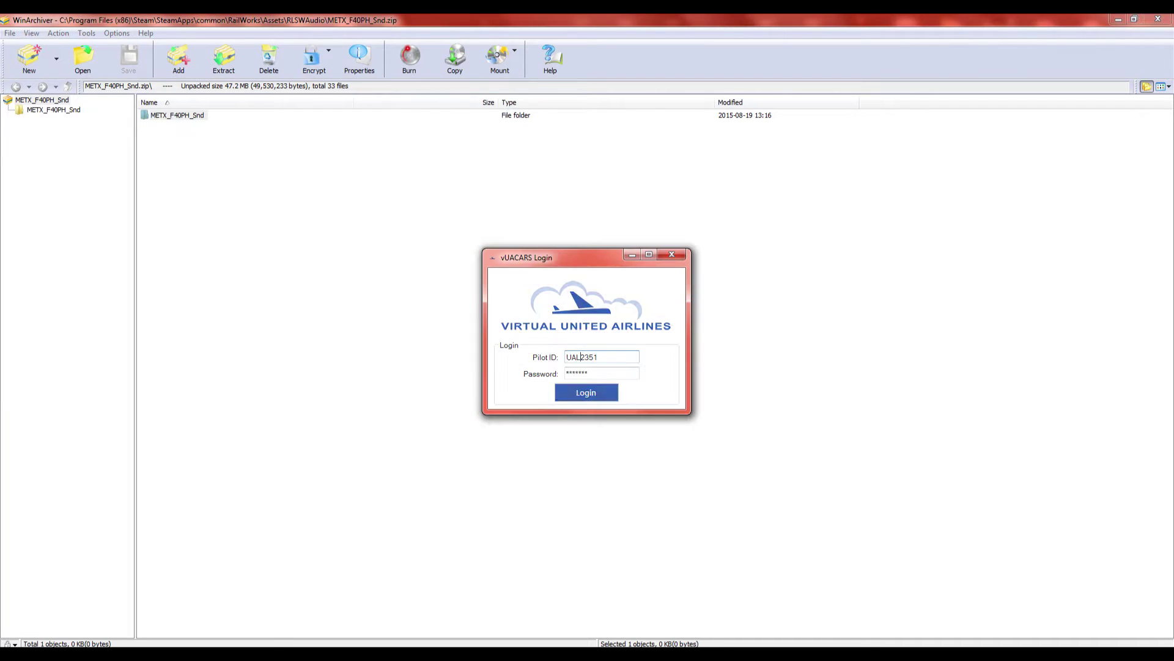
{"action": "left_click", "coordinate": [671, 255]}
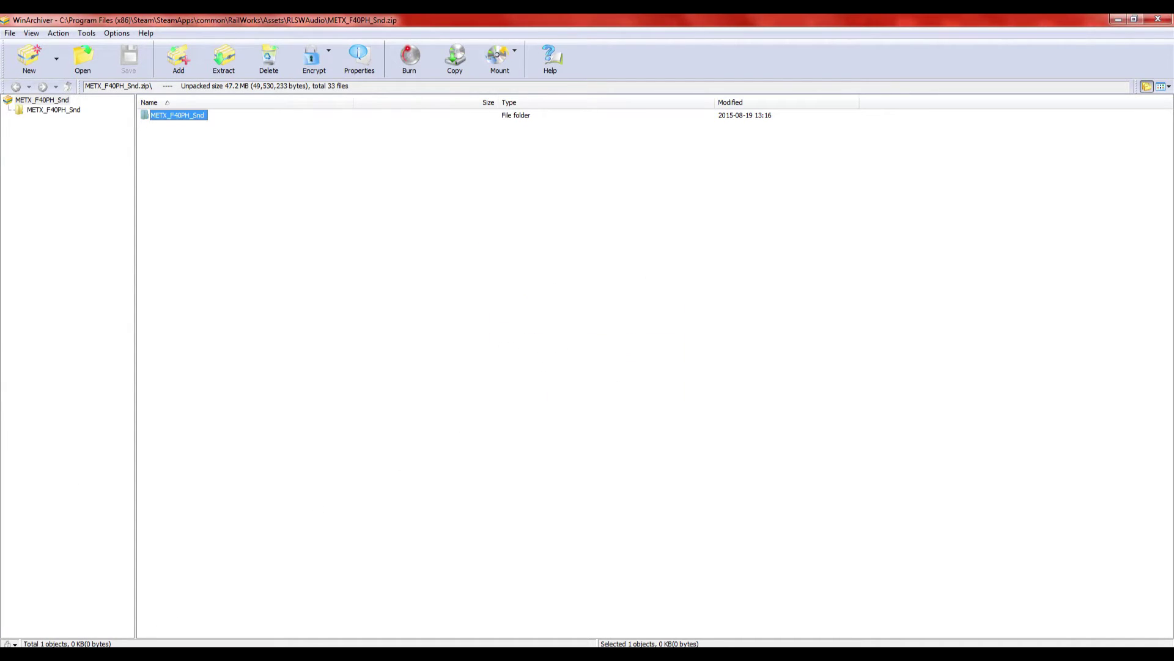
{"action": "mouse_move", "coordinate": [101, 605]}
{"action": "left_click", "coordinate": [185, 583]}
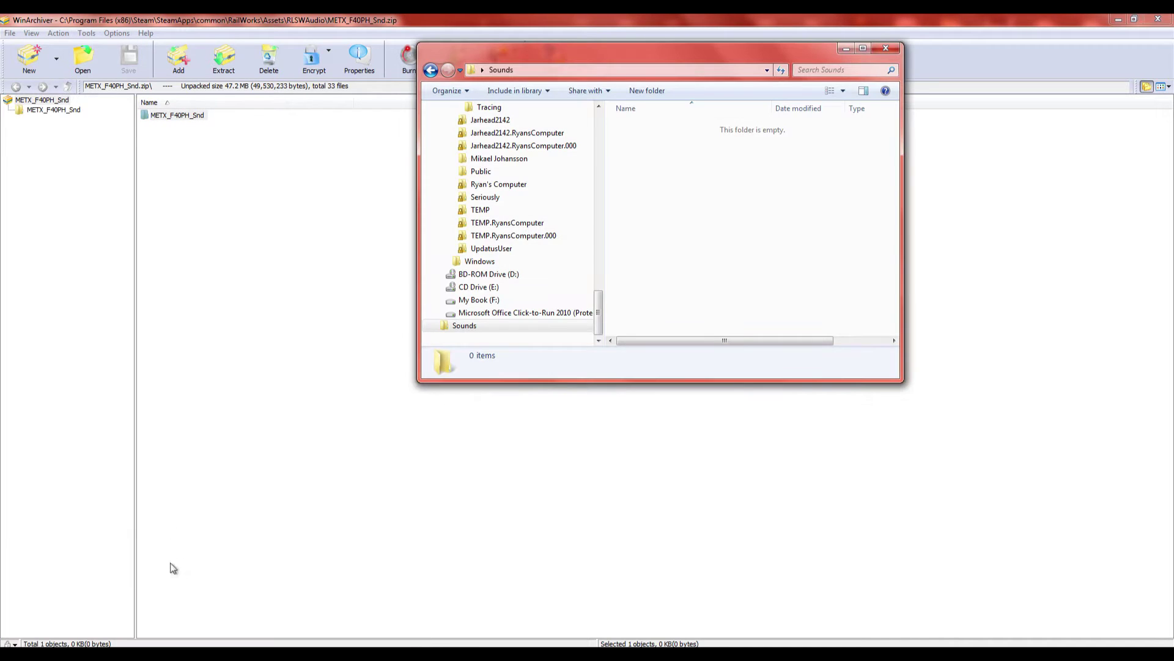
Extract the METX_F40PH_Snd folder from the archive into the Sounds folder on the desktop.
{"action": "left_click", "coordinate": [180, 116]}
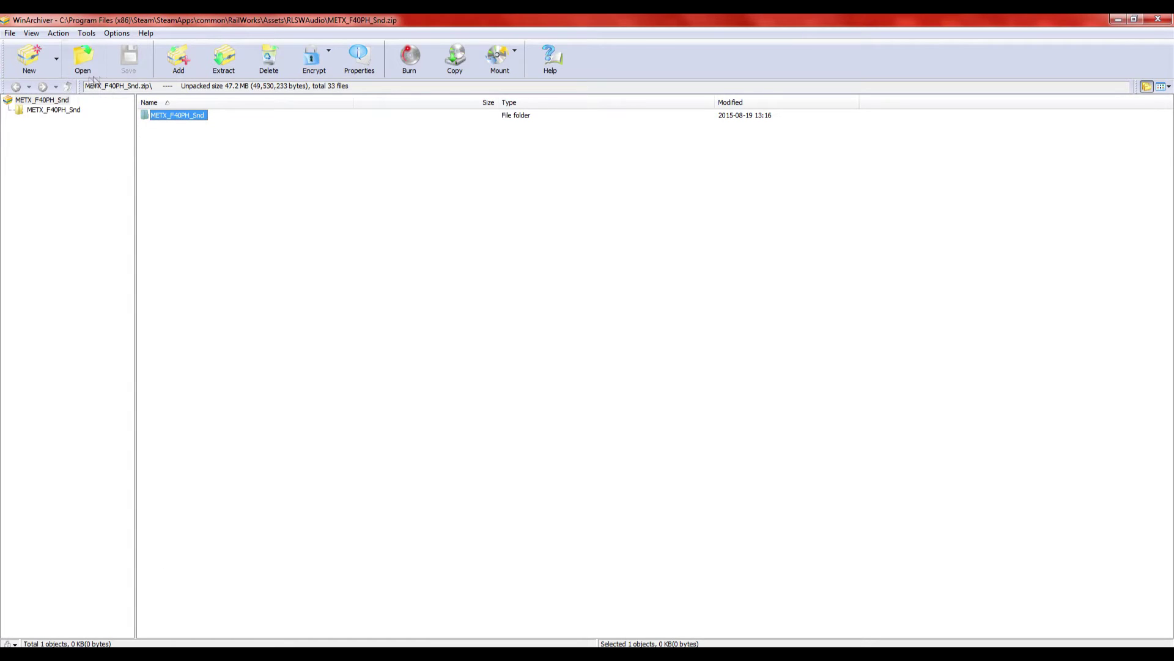
{"action": "left_click", "coordinate": [223, 58]}
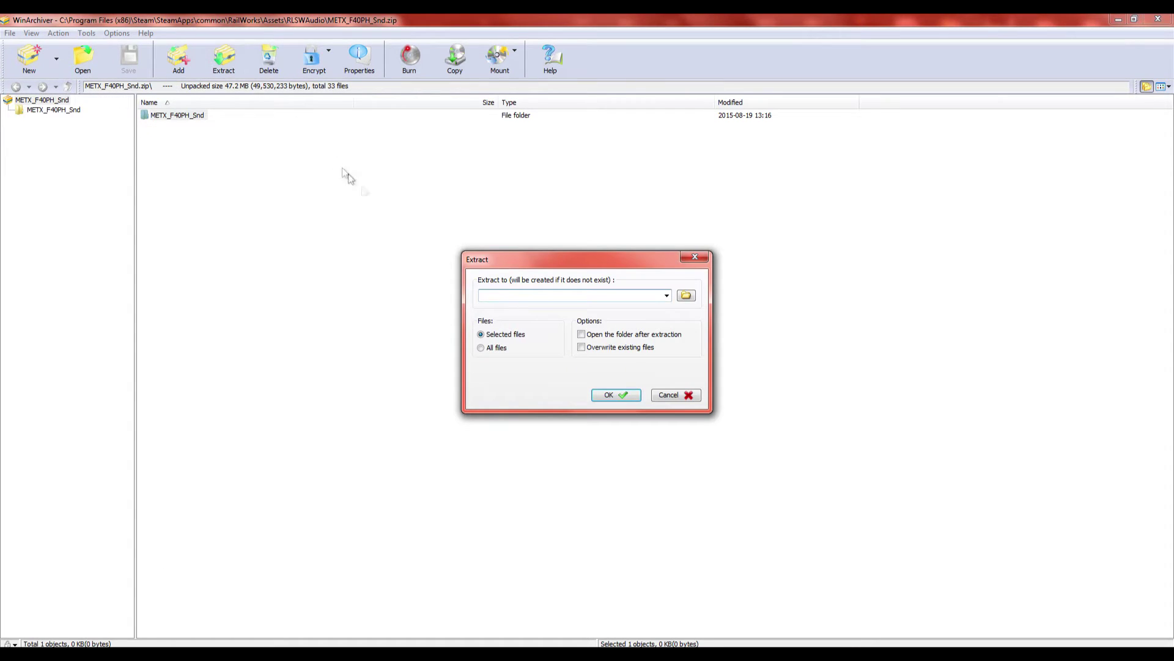
{"action": "left_click", "coordinate": [686, 295]}
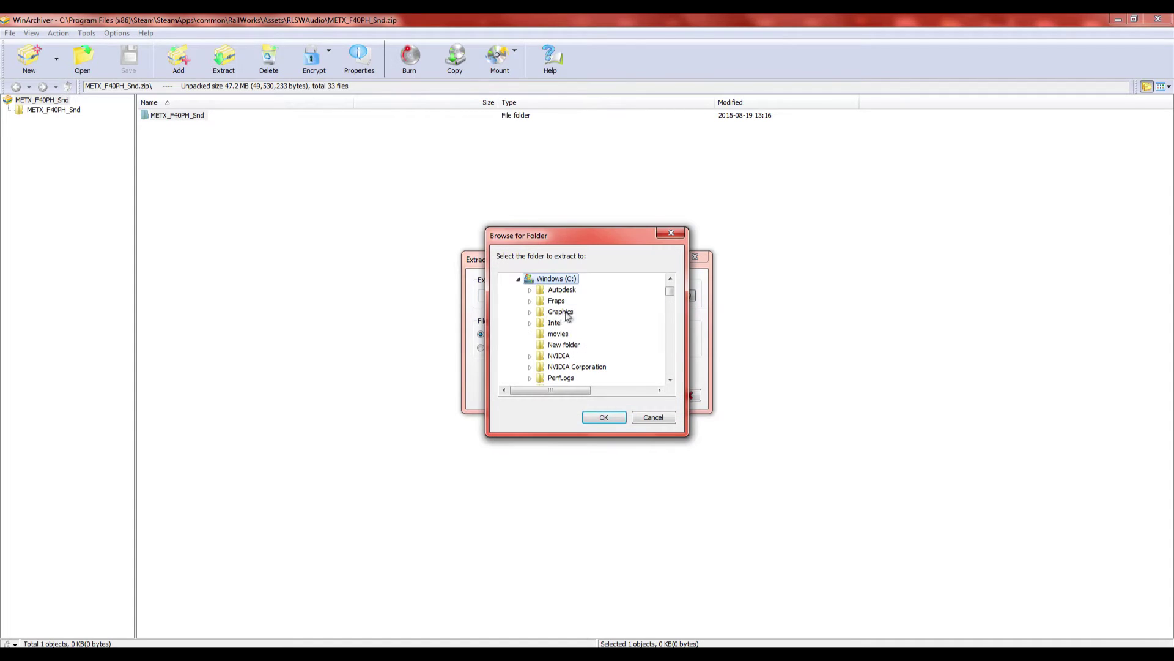
{"action": "left_click_drag", "start_coordinate": [668, 295], "coordinate": [670, 283]}
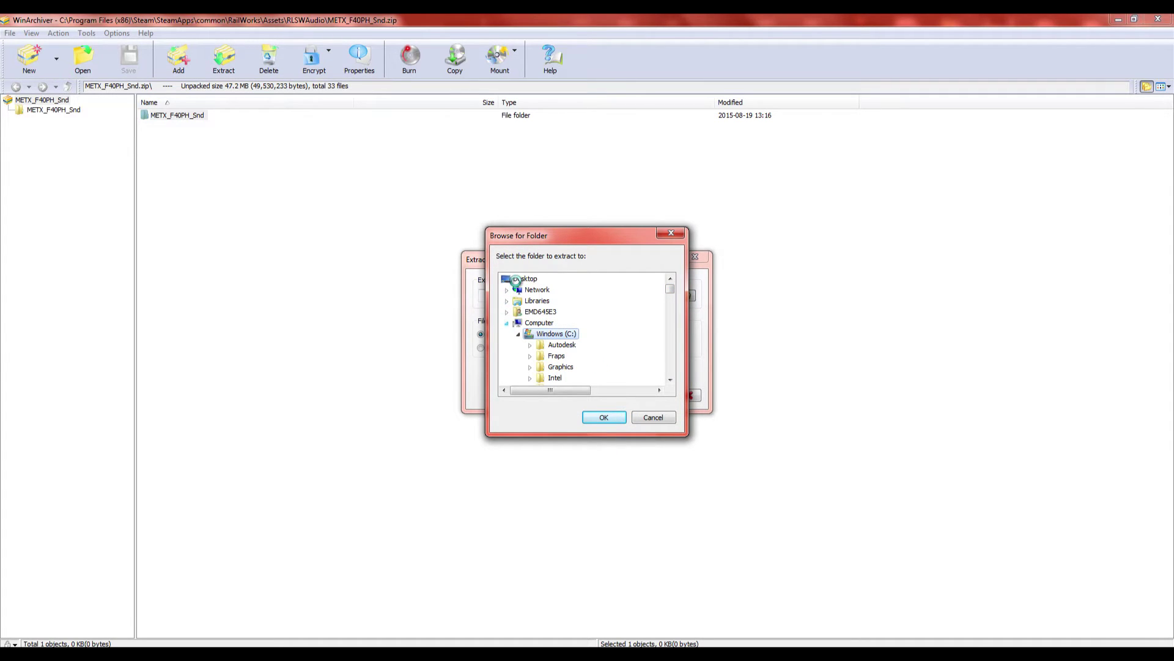
{"action": "left_click", "coordinate": [517, 280]}
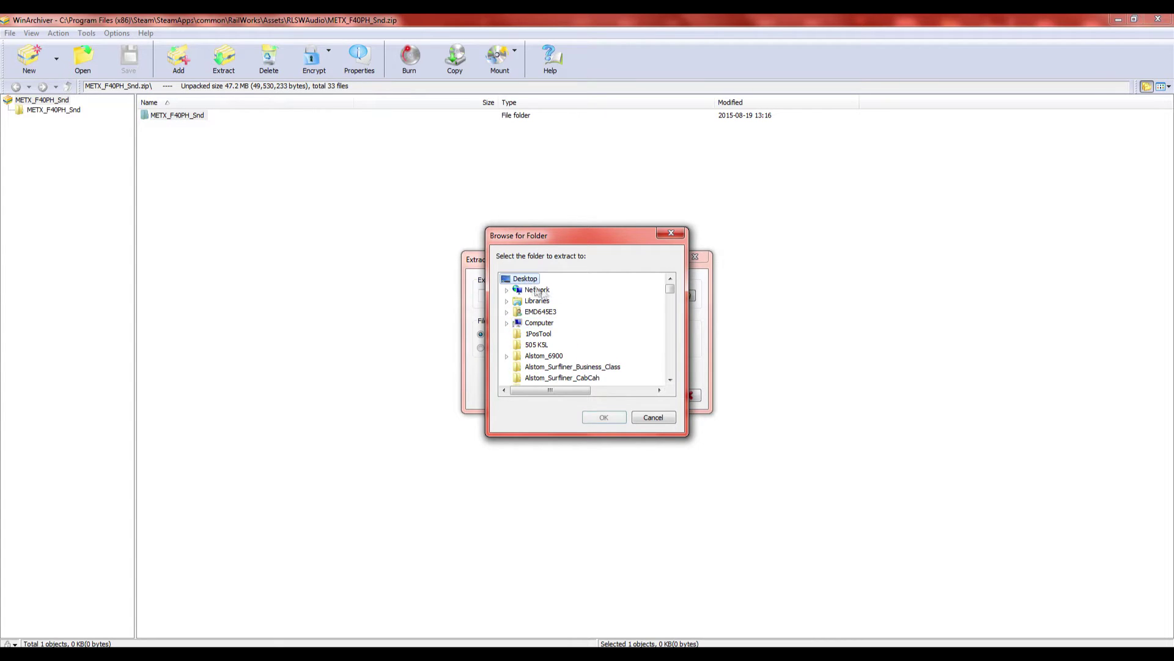
{"action": "left_click_drag", "start_coordinate": [671, 288], "coordinate": [669, 367]}
{"action": "left_click", "coordinate": [536, 345]}
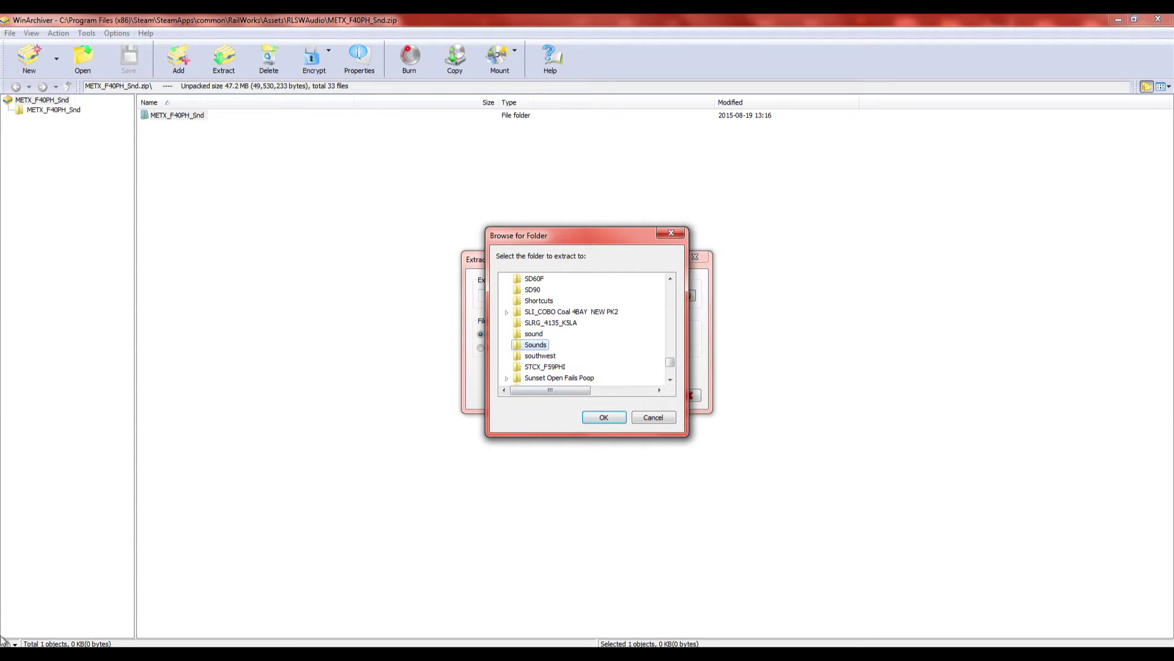
{"action": "left_click", "coordinate": [90, 657]}
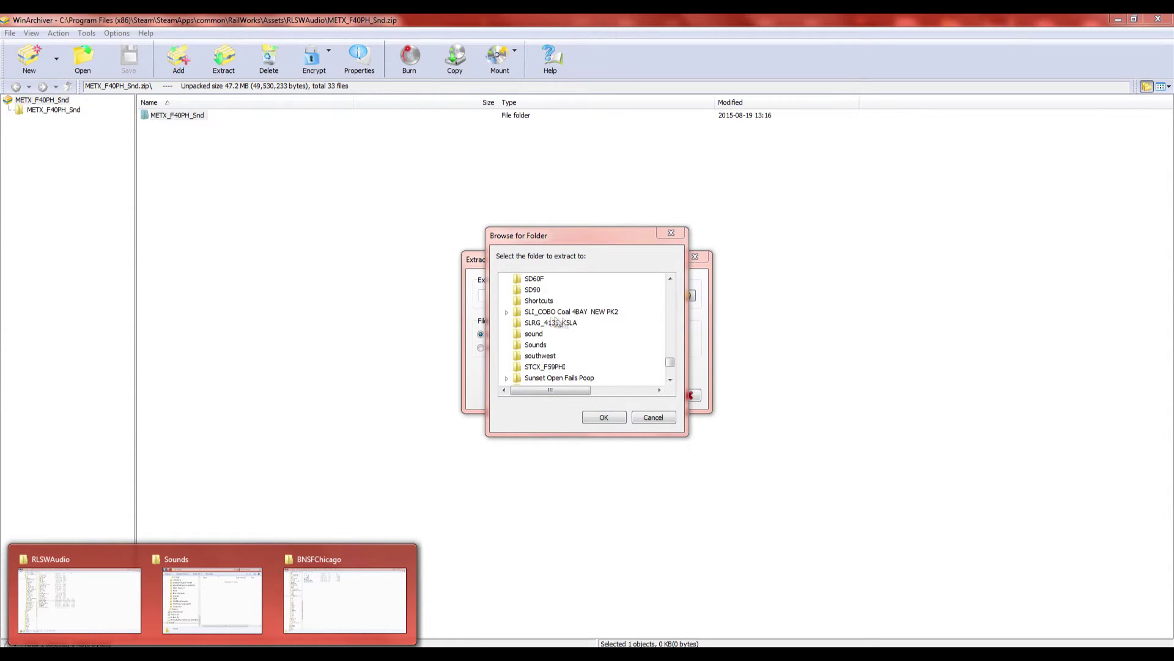
{"action": "left_click", "coordinate": [605, 418]}
{"action": "left_click", "coordinate": [602, 398]}
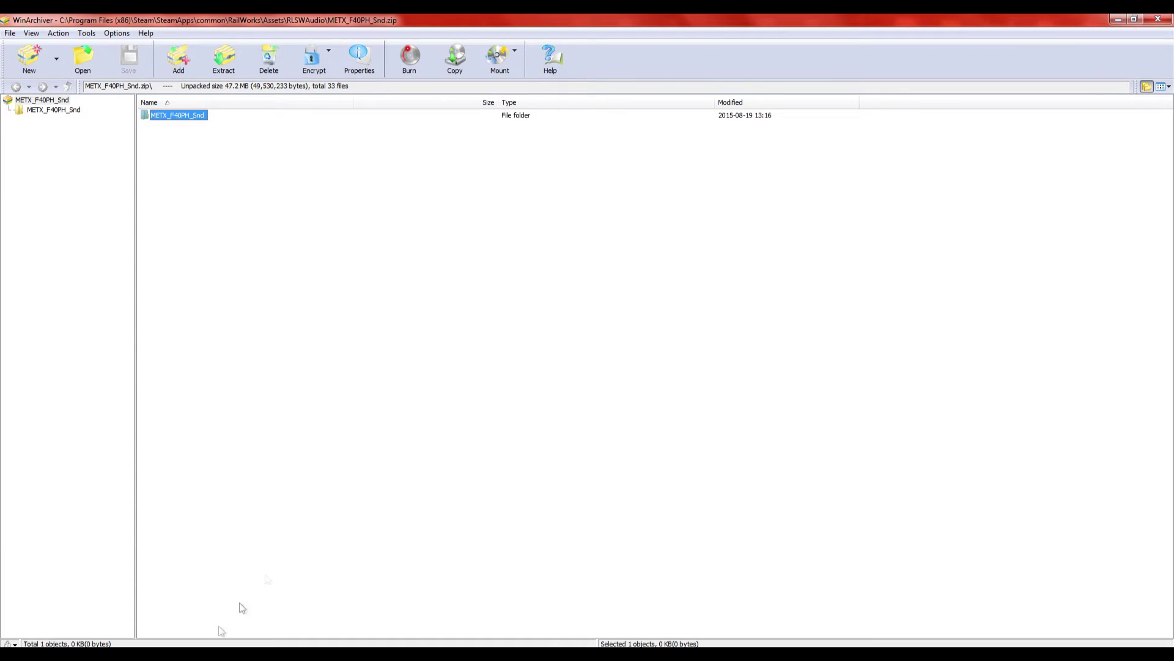
Check the extracted contents of the Sounds folder and switch to the RLSWAudio folder window.
{"action": "left_click", "coordinate": [90, 657]}
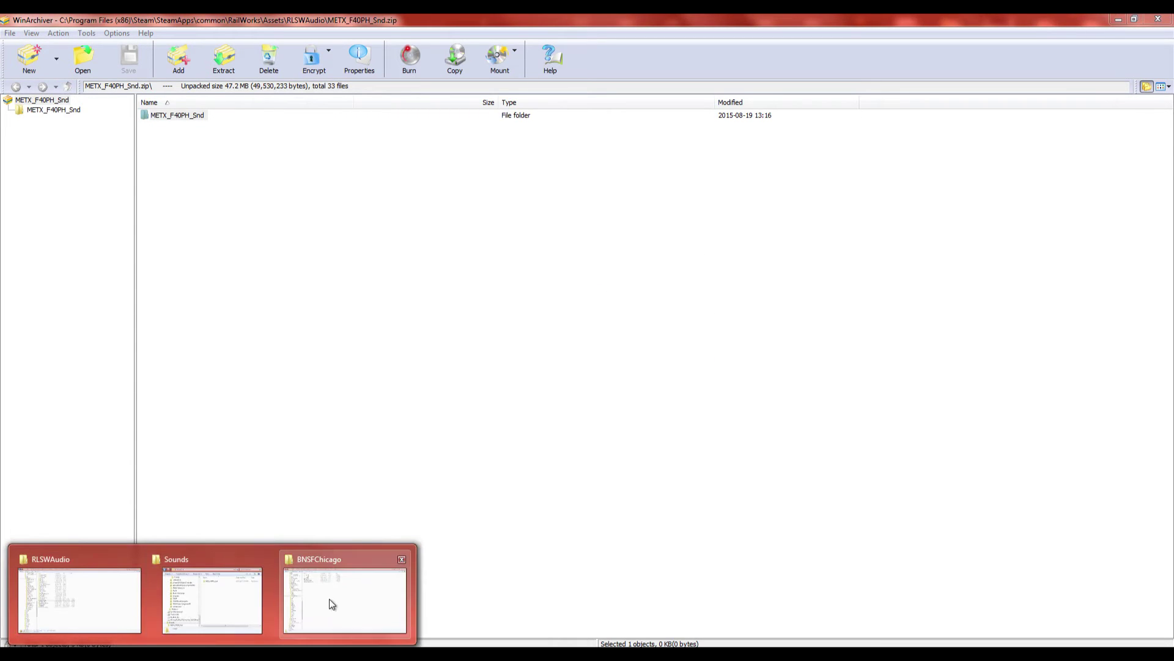
{"action": "left_click", "coordinate": [211, 588]}
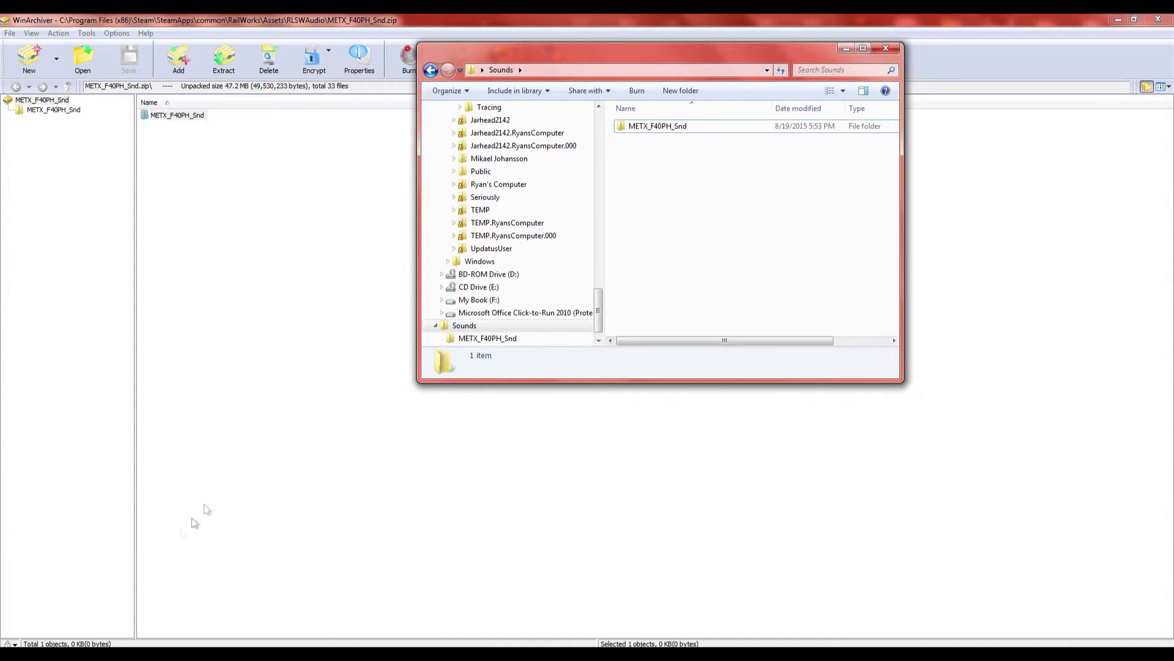
{"action": "left_click", "coordinate": [159, 653]}
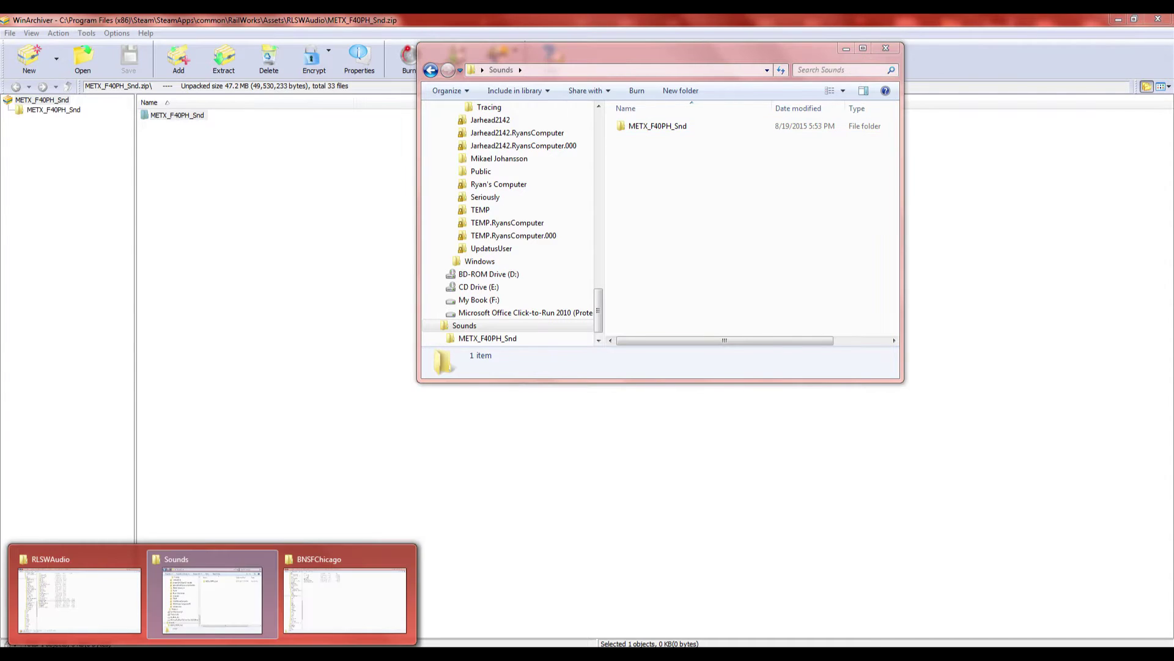
{"action": "left_click", "coordinate": [127, 596]}
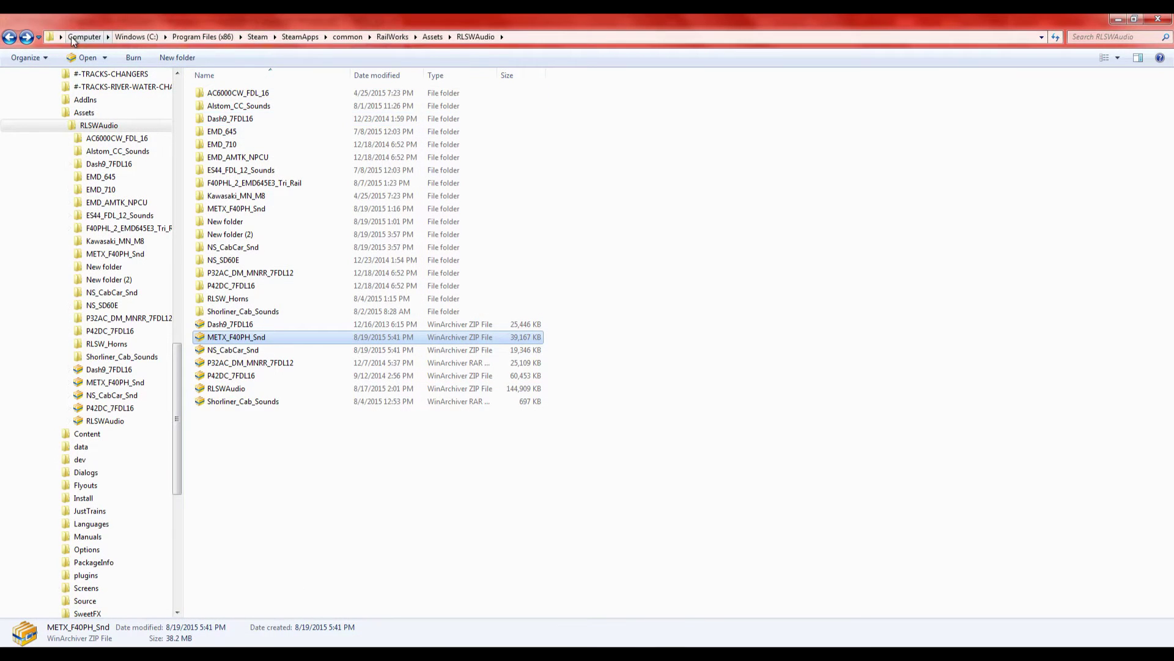
Show the full path of the RLSWAudio folder, then go up to the RailWorks Assets folder and show its path.
{"action": "left_click", "coordinate": [549, 34]}
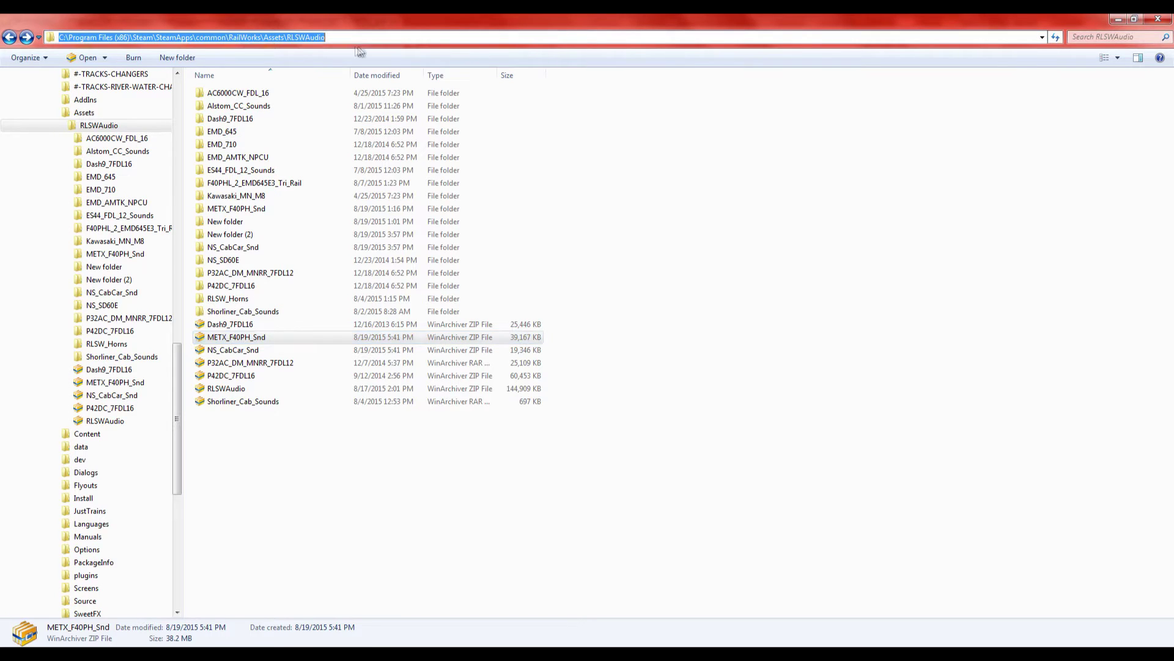
{"action": "left_click", "coordinate": [277, 39]}
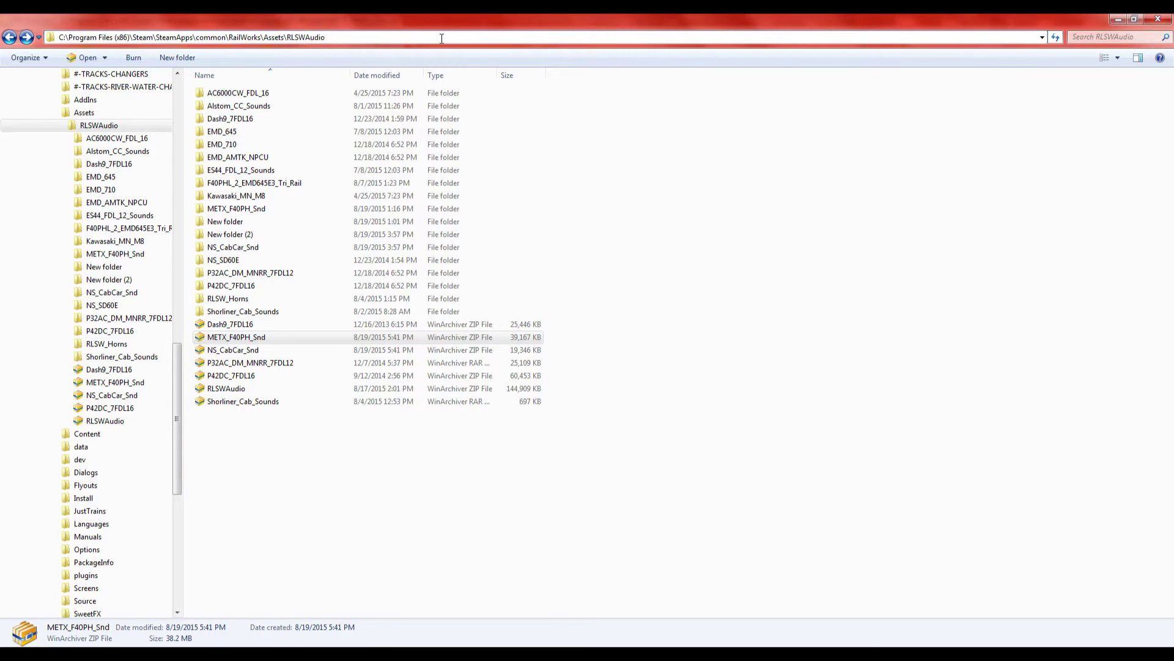
{"action": "left_click", "coordinate": [538, 85]}
{"action": "left_click", "coordinate": [433, 37]}
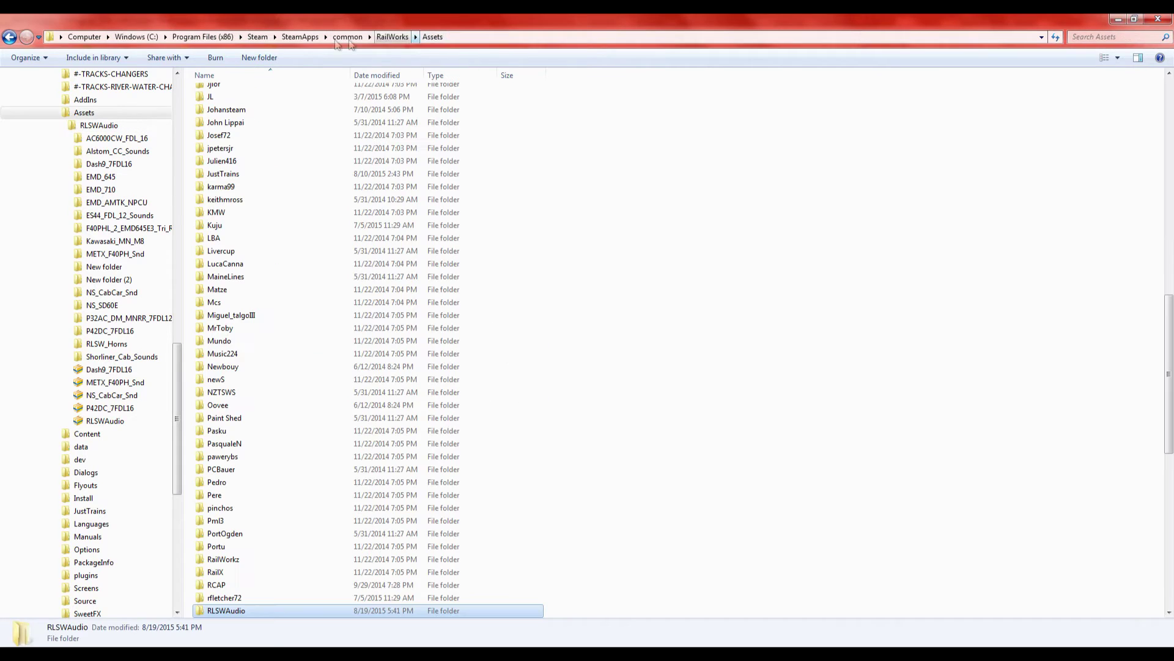
{"action": "left_click", "coordinate": [578, 39]}
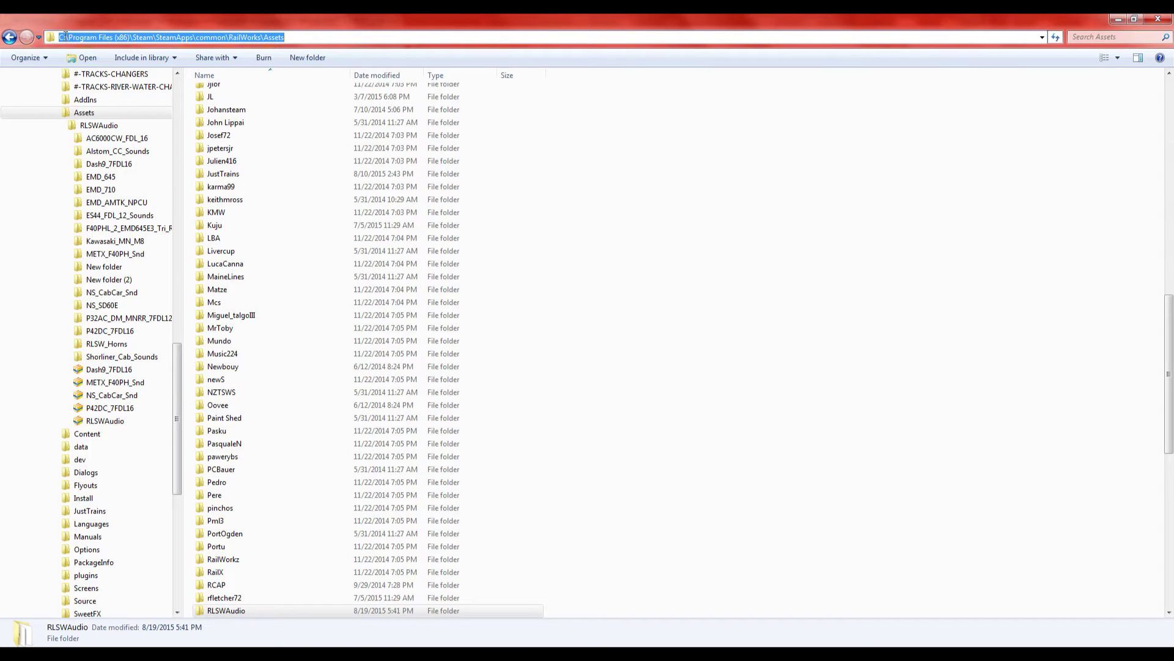
{"action": "left_click", "coordinate": [307, 40]}
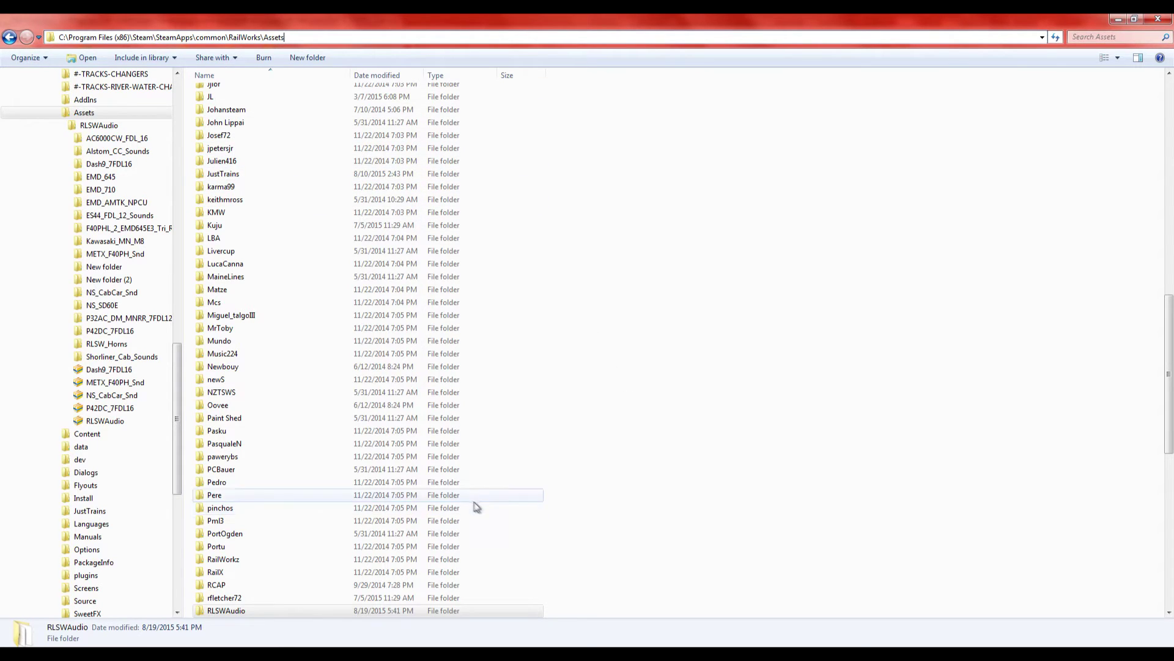
Find the RLSWAudio folder inside the RailWorks Assets folder and open it.
{"action": "left_click", "coordinate": [832, 391]}
{"action": "scroll", "coordinate": [568, 370], "scroll_direction": "down", "scroll_amount": 2}
{"action": "scroll", "coordinate": [569, 335], "scroll_direction": "down", "scroll_amount": 4}
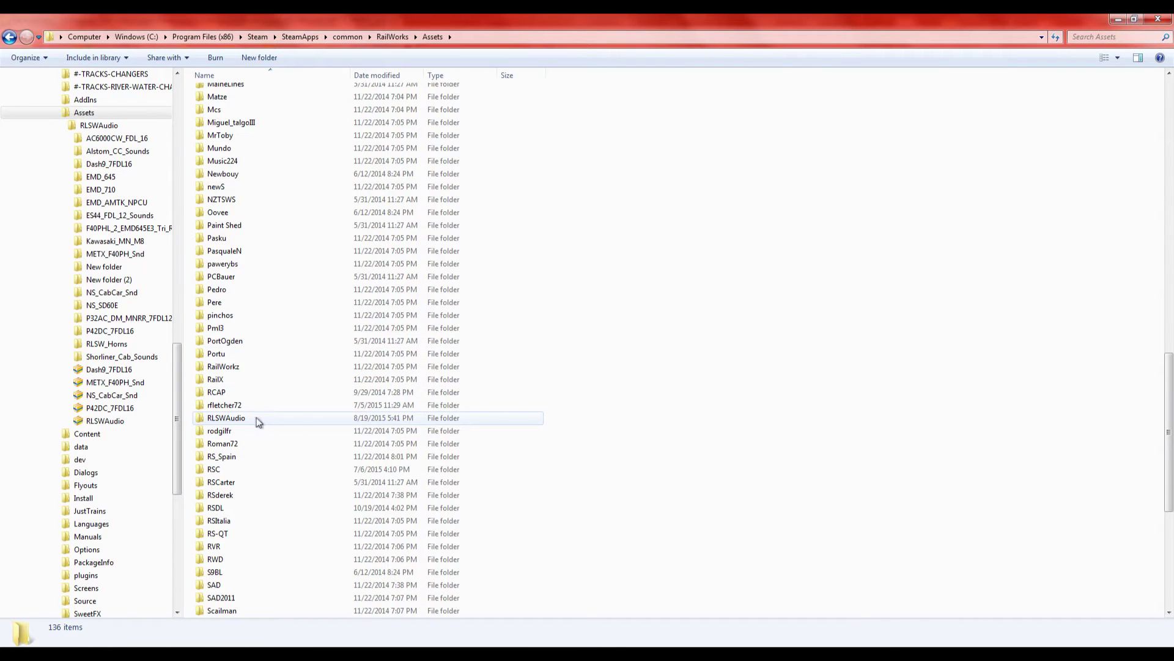
{"action": "left_click", "coordinate": [245, 420]}
{"action": "mouse_move", "coordinate": [216, 423]}
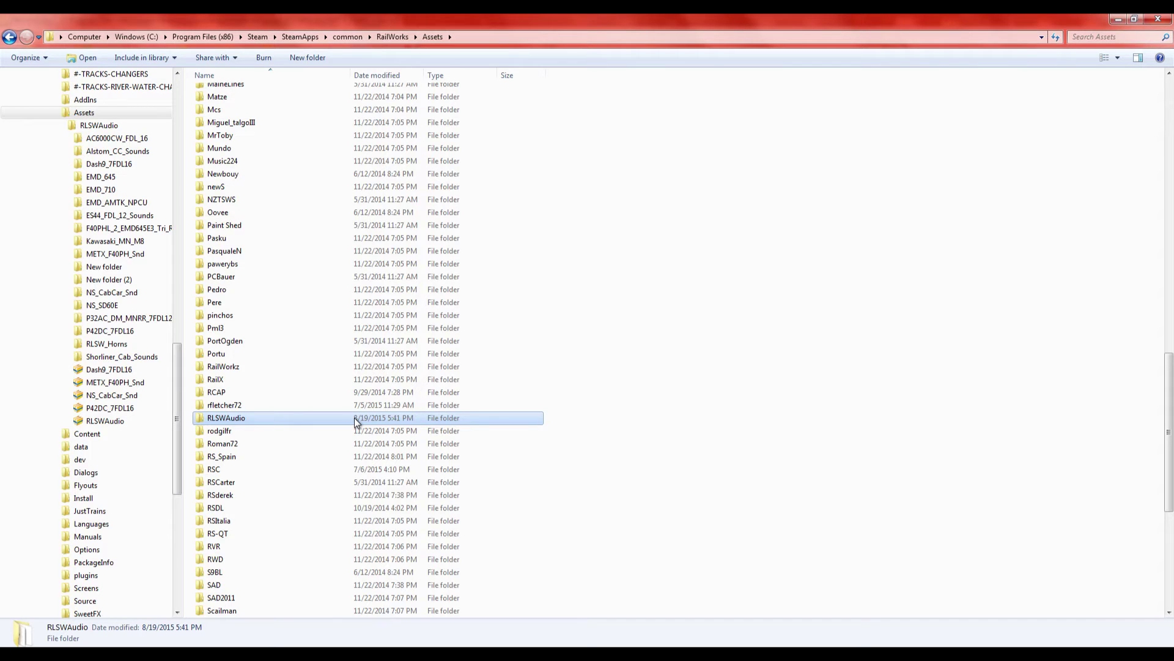
{"action": "double_click", "coordinate": [354, 418]}
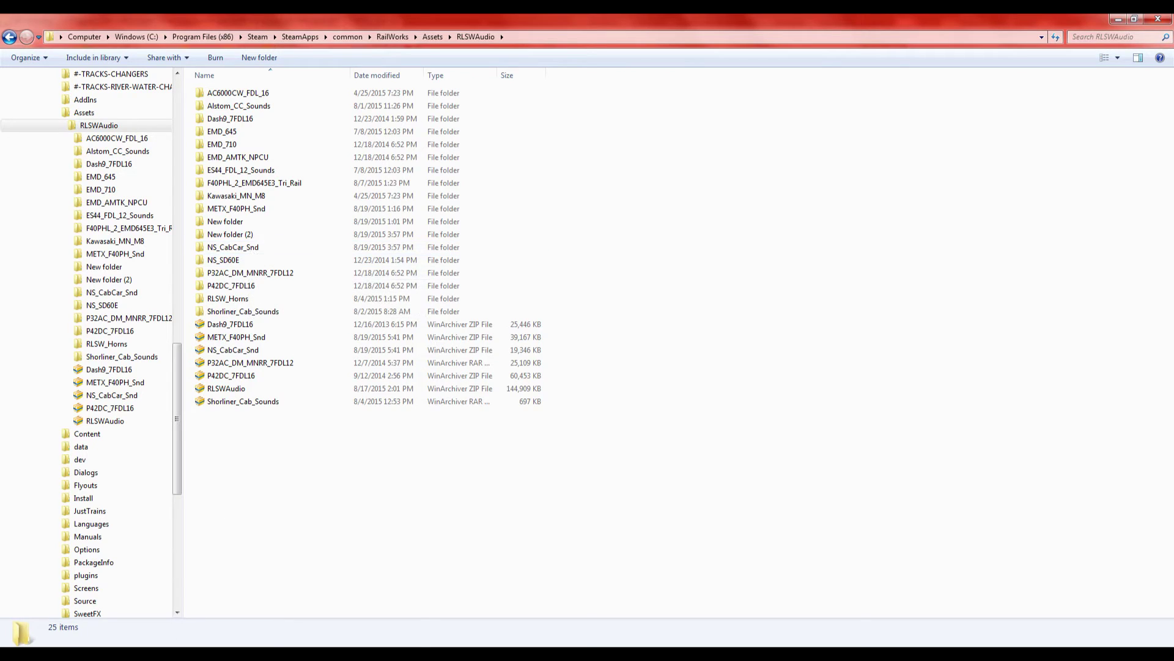
Bring up the Sounds folder, select the extracted METX_F40PH_Snd folder, and minimize that window.
{"action": "mouse_move", "coordinate": [154, 639]}
{"action": "left_click", "coordinate": [208, 602]}
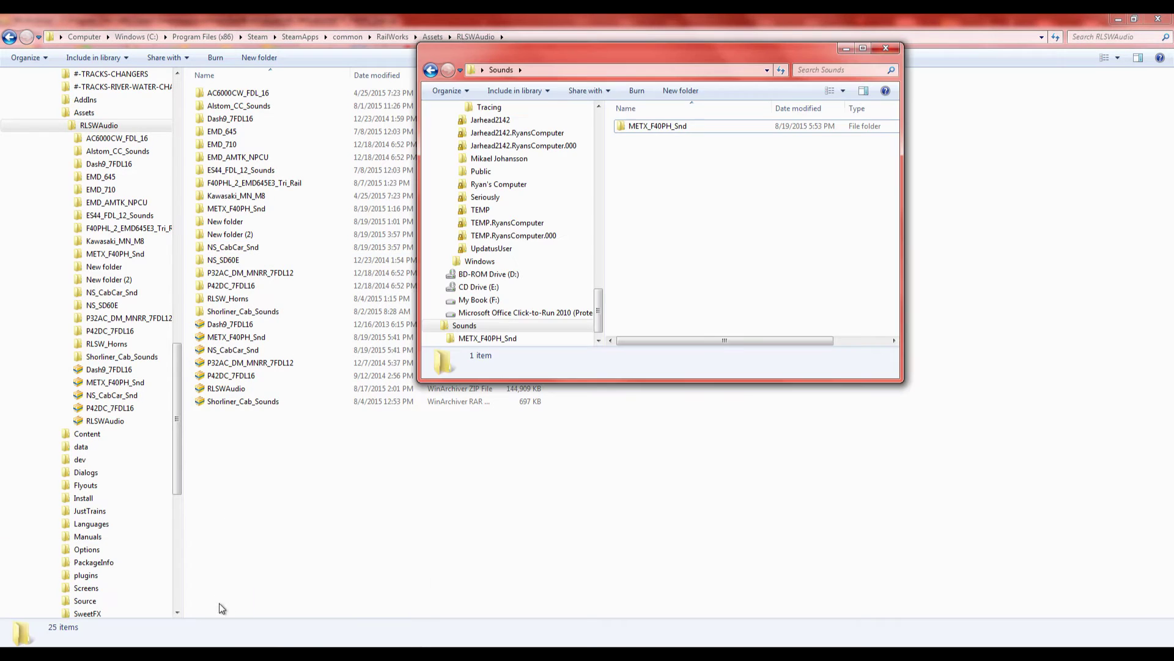
{"action": "left_click", "coordinate": [646, 128]}
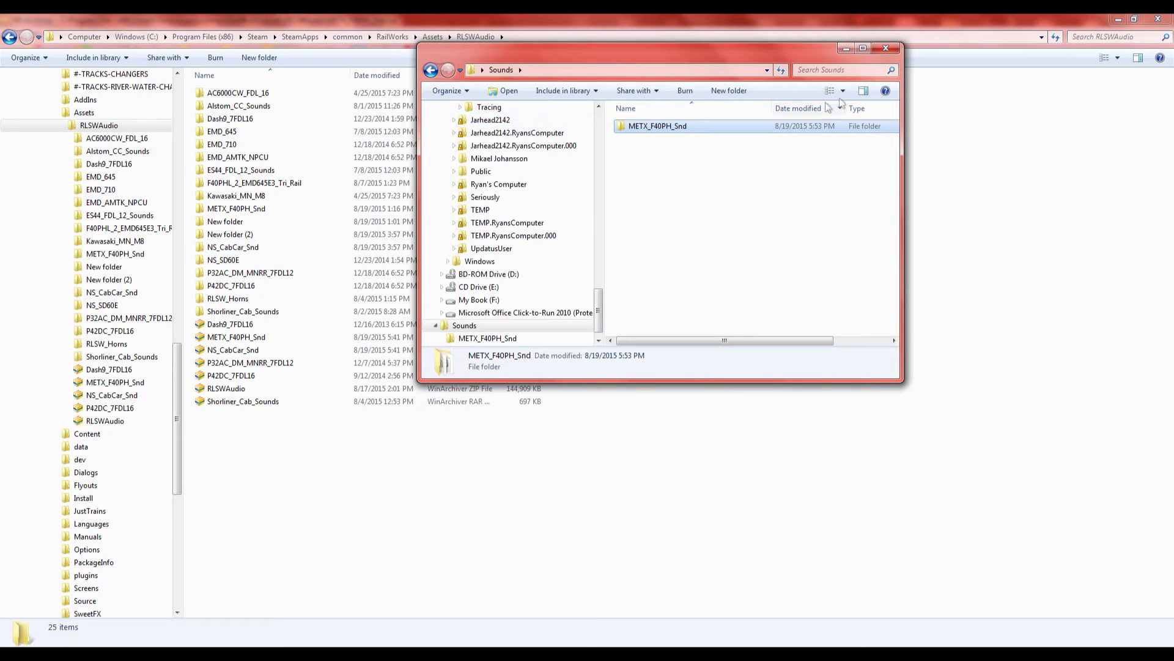
{"action": "left_click", "coordinate": [846, 49]}
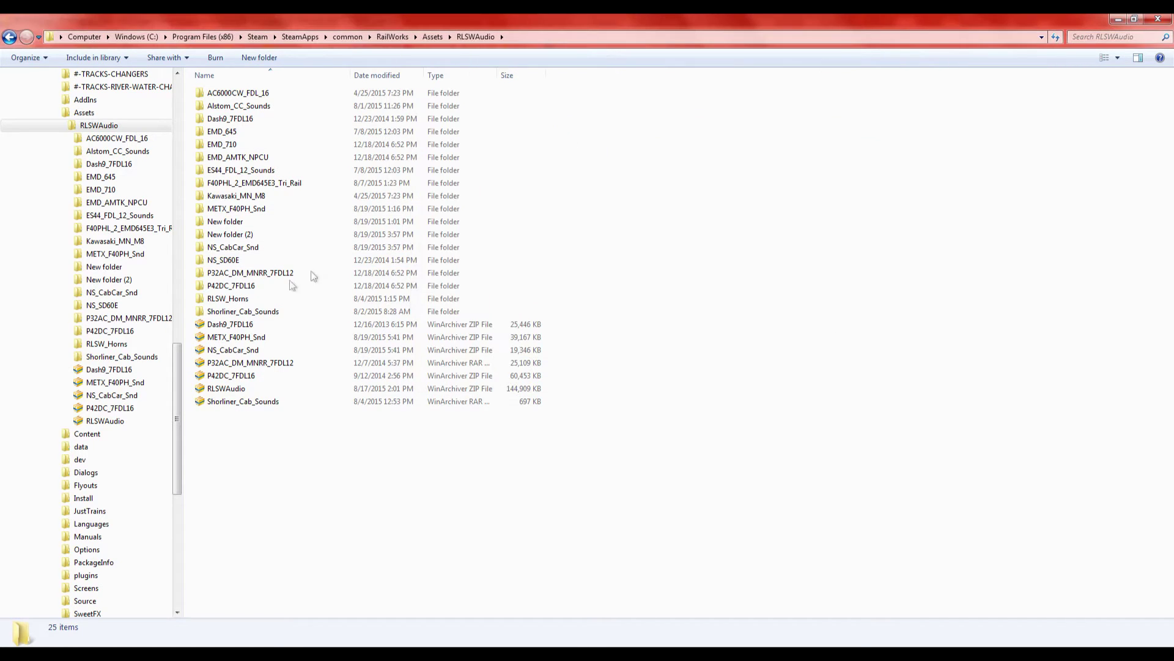
Open the METX_F40PH_Snd folder inside RLSWAudio and show its full path.
{"action": "double_click", "coordinate": [256, 208]}
{"action": "left_click", "coordinate": [606, 35]}
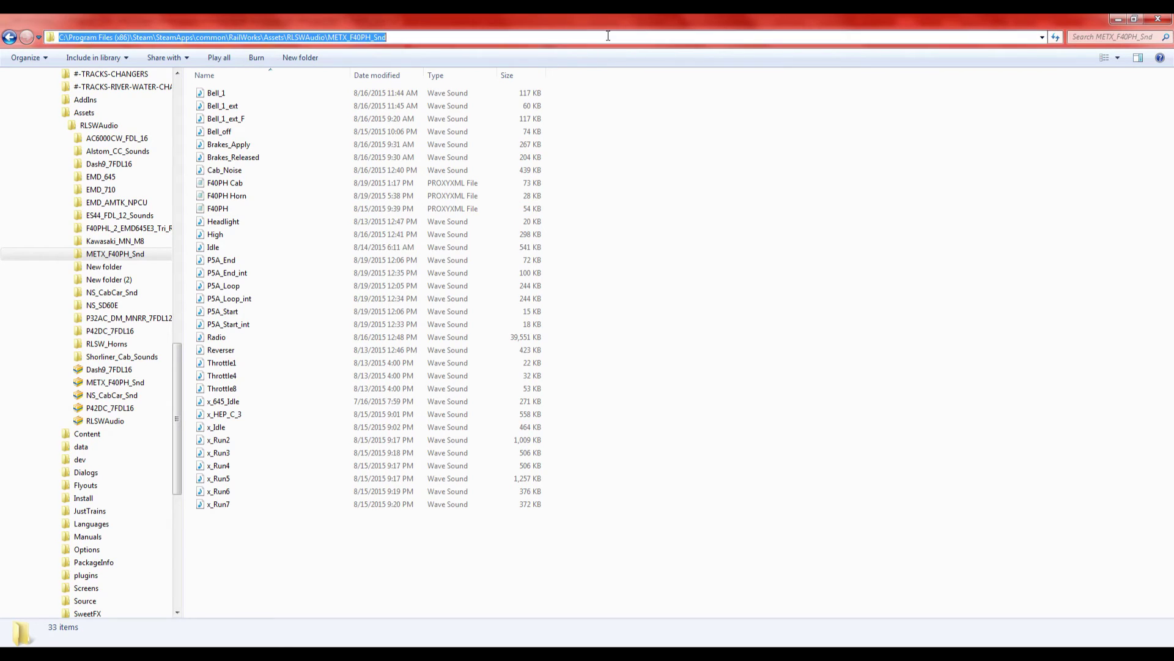
{"action": "left_click", "coordinate": [411, 37]}
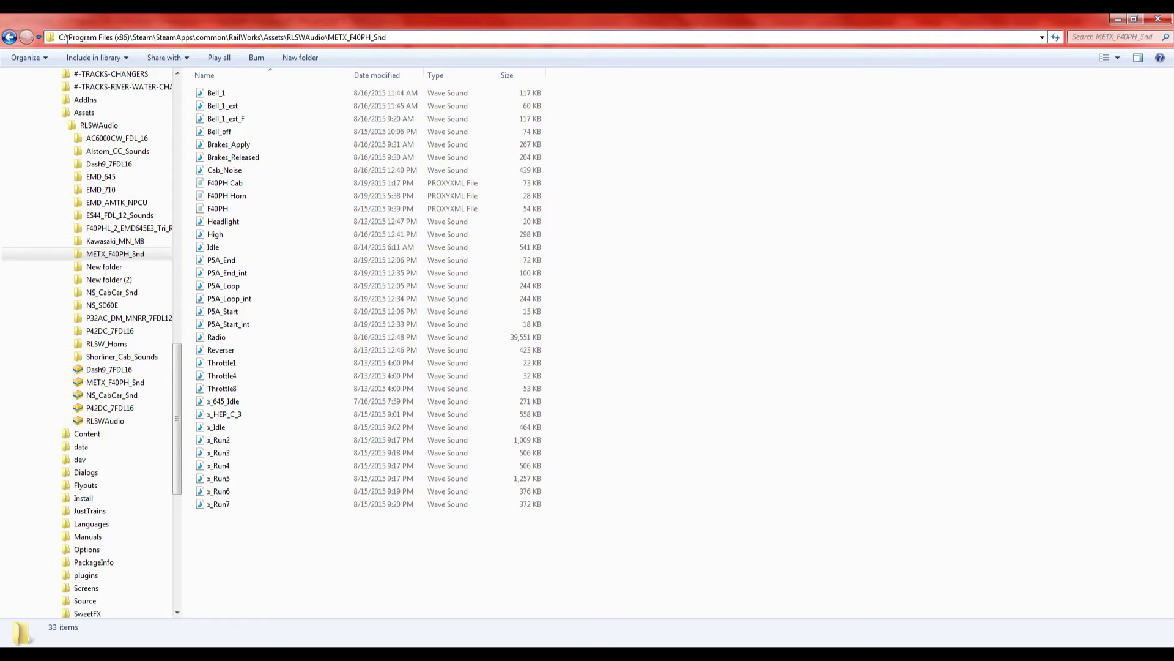
{"action": "left_click", "coordinate": [233, 60]}
{"action": "left_click", "coordinate": [576, 562]}
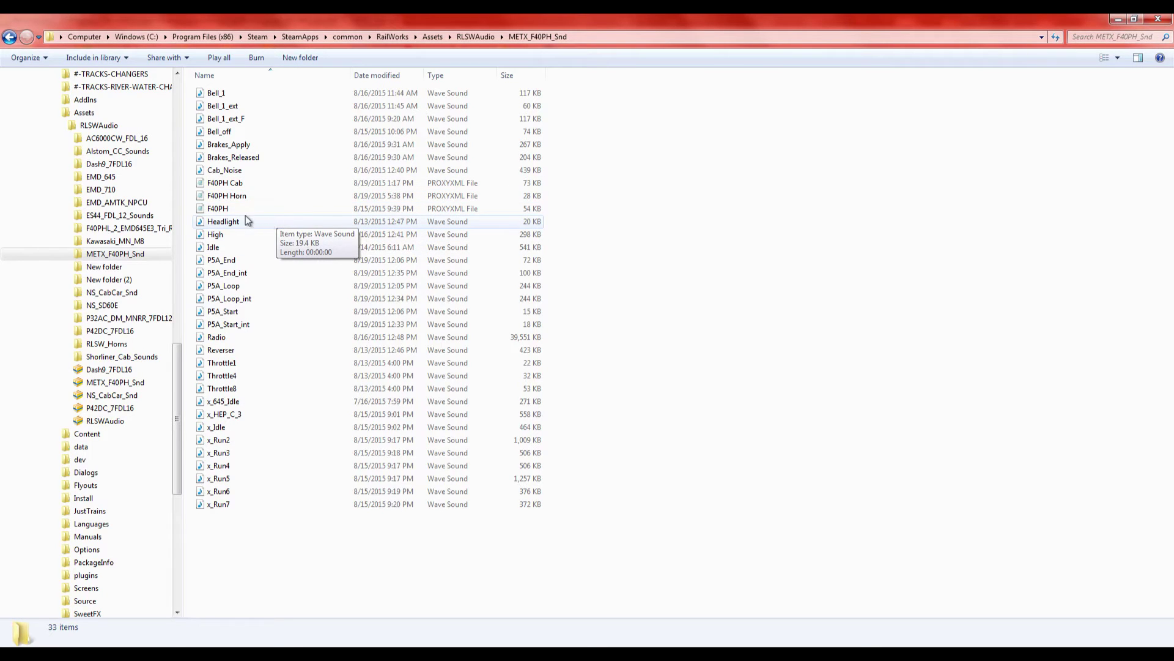
Step through the PROXYXML files F40PH Cab, F40PH Horn and F40PH to point them out.
{"action": "left_click", "coordinate": [224, 185]}
{"action": "key", "text": "Down"}
{"action": "key", "text": "Down"}
{"action": "key", "text": "Up"}
{"action": "key", "text": "Up"}
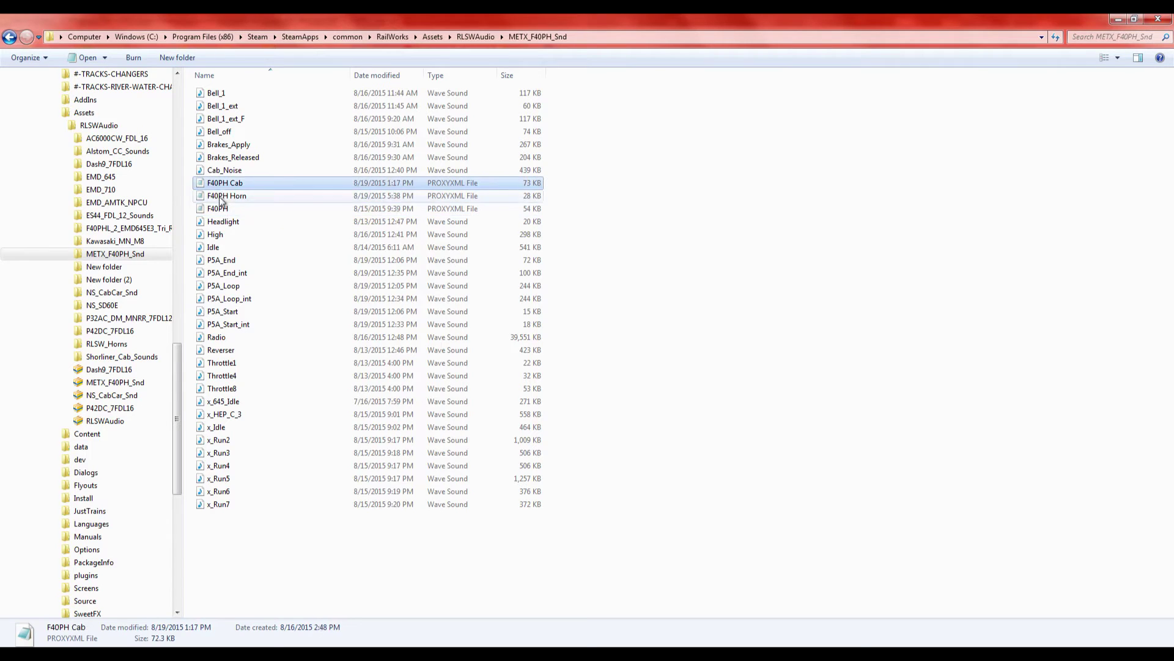
{"action": "key", "text": "Down"}
{"action": "key", "text": "Down"}
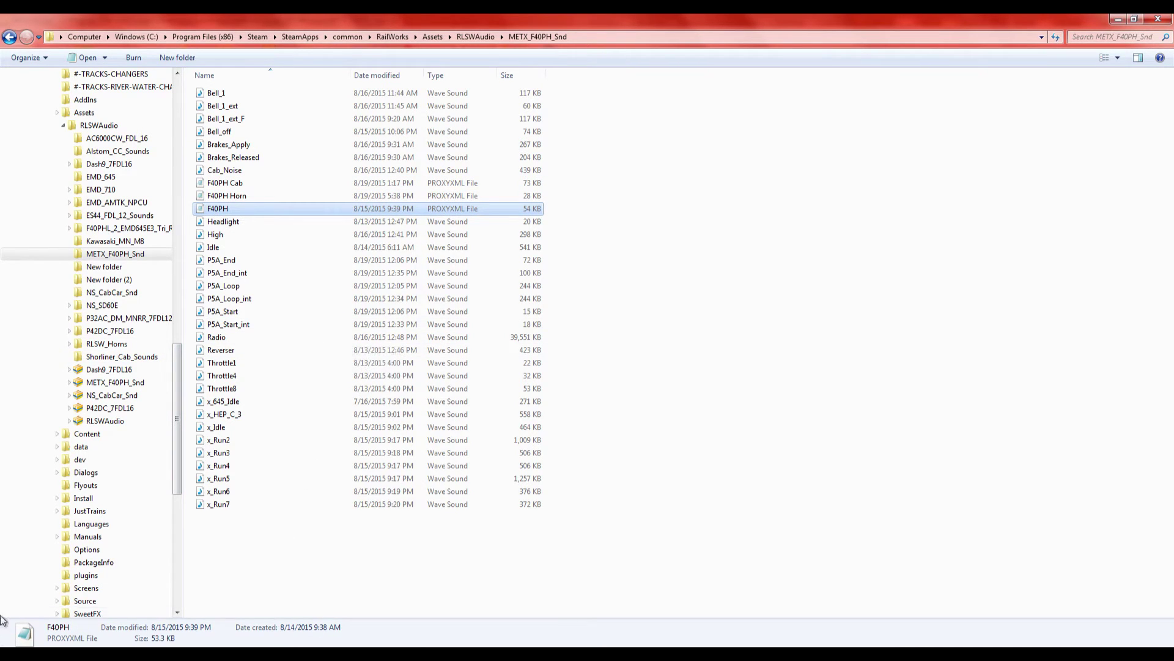
Open the BNSFChicagoAssets archive from the BNSFChicago folder and browse to Audio\RailVehicles\Diesel\F40PH inside it.
{"action": "left_click", "coordinate": [213, 653]}
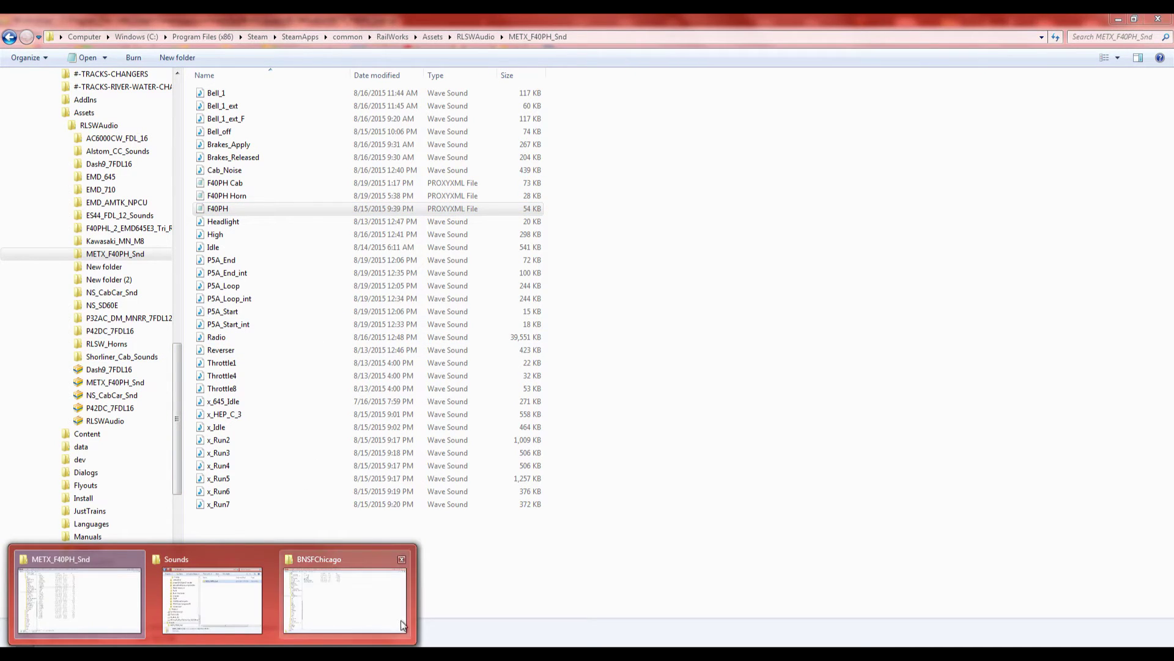
{"action": "left_click", "coordinate": [367, 612]}
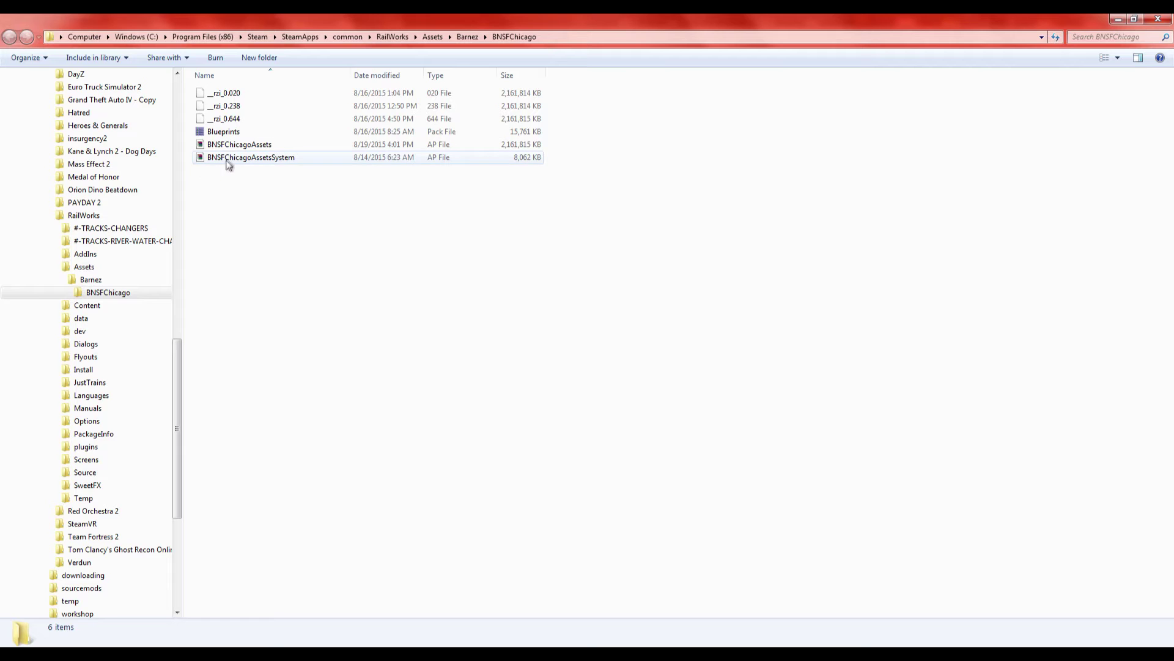
{"action": "double_click", "coordinate": [236, 147]}
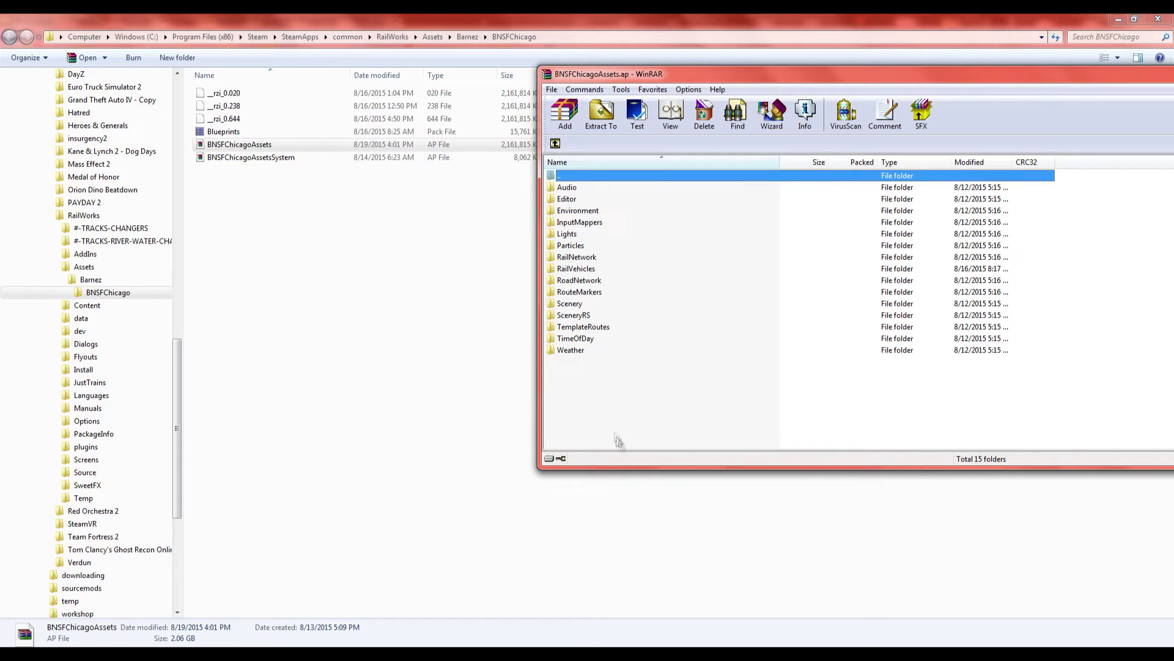
{"action": "double_click", "coordinate": [568, 189]}
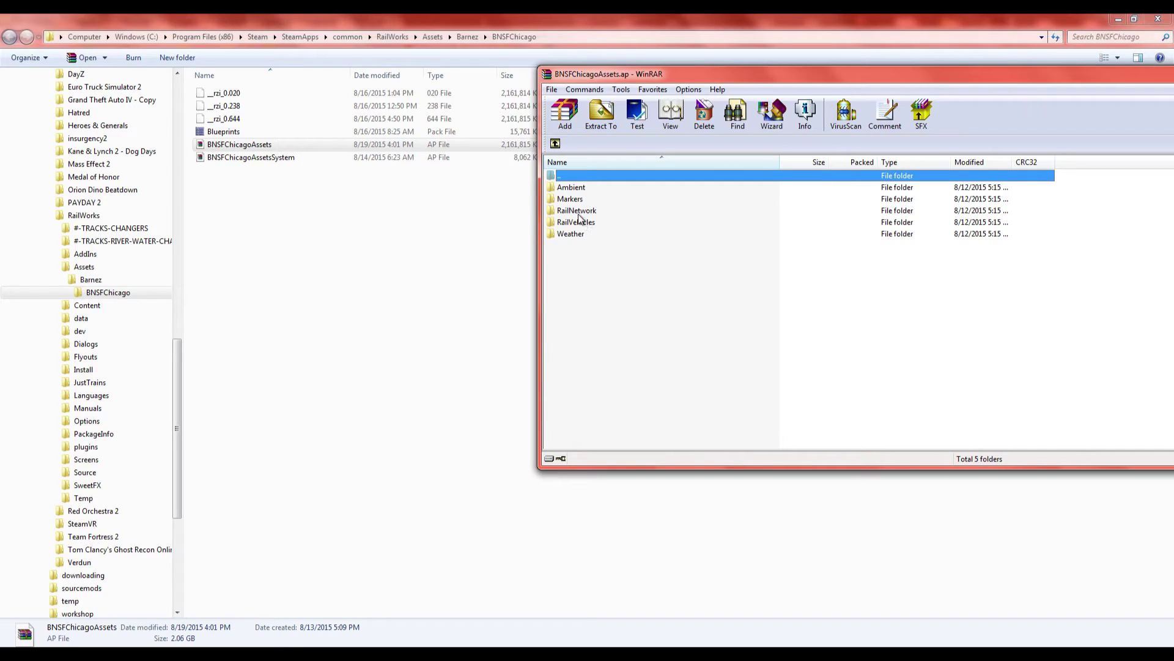
{"action": "double_click", "coordinate": [584, 223]}
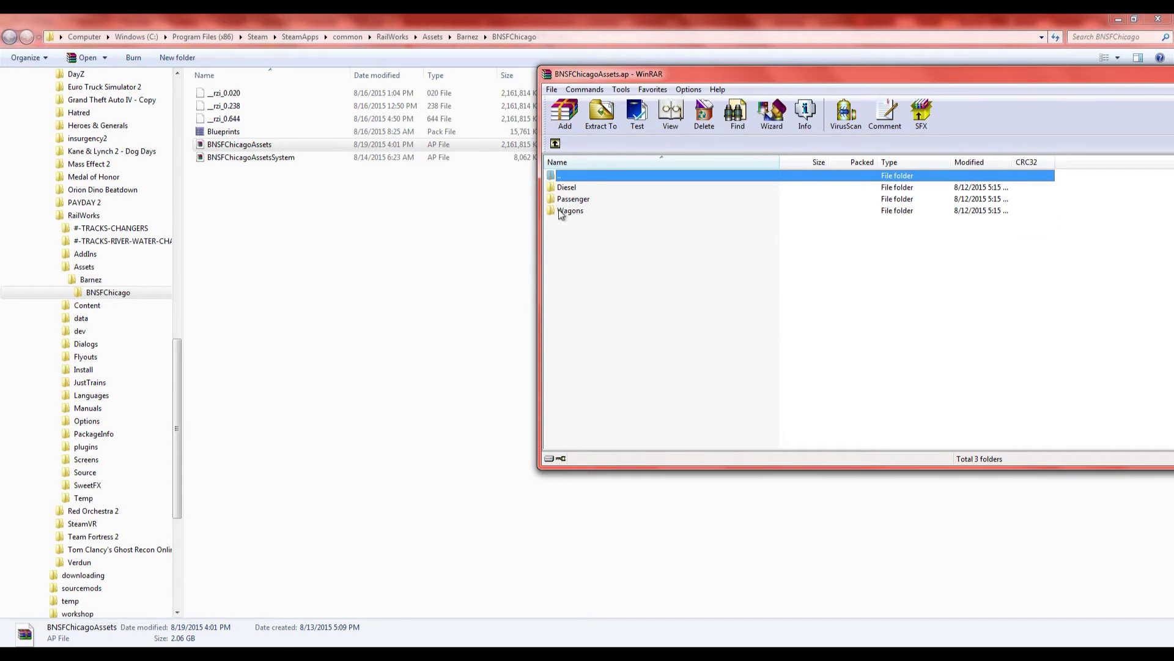
{"action": "double_click", "coordinate": [564, 189]}
{"action": "double_click", "coordinate": [568, 199]}
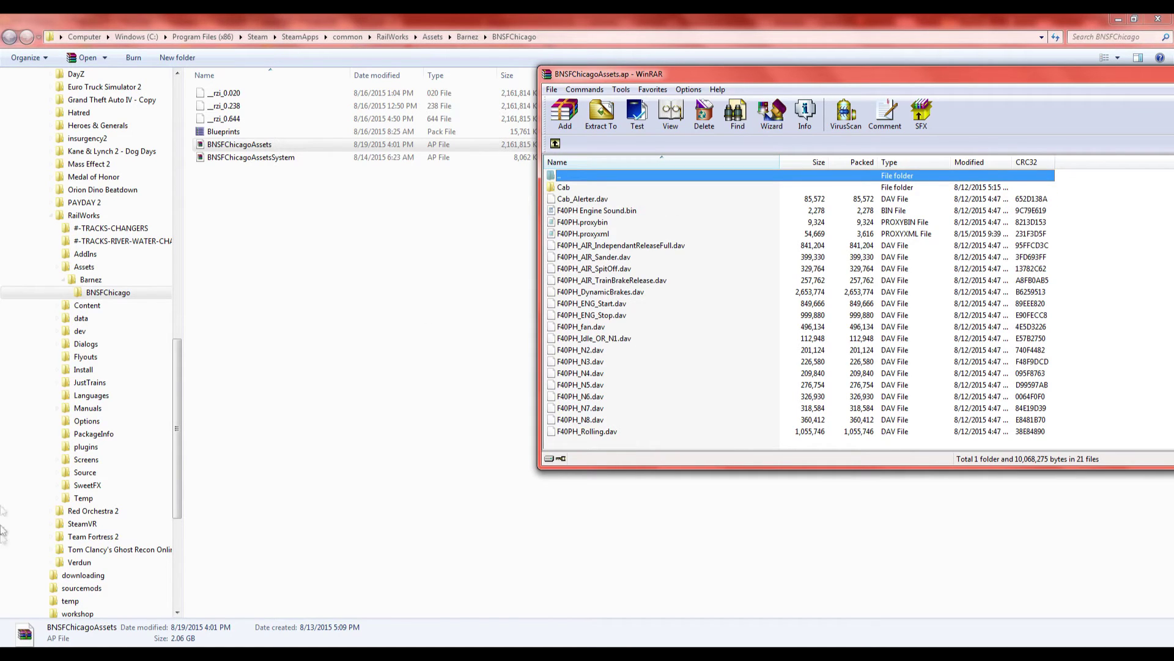
Bring up the METX_F40PH_Snd folder window, restore it to a smaller size, and place it beside the open archive.
{"action": "left_click", "coordinate": [41, 652]}
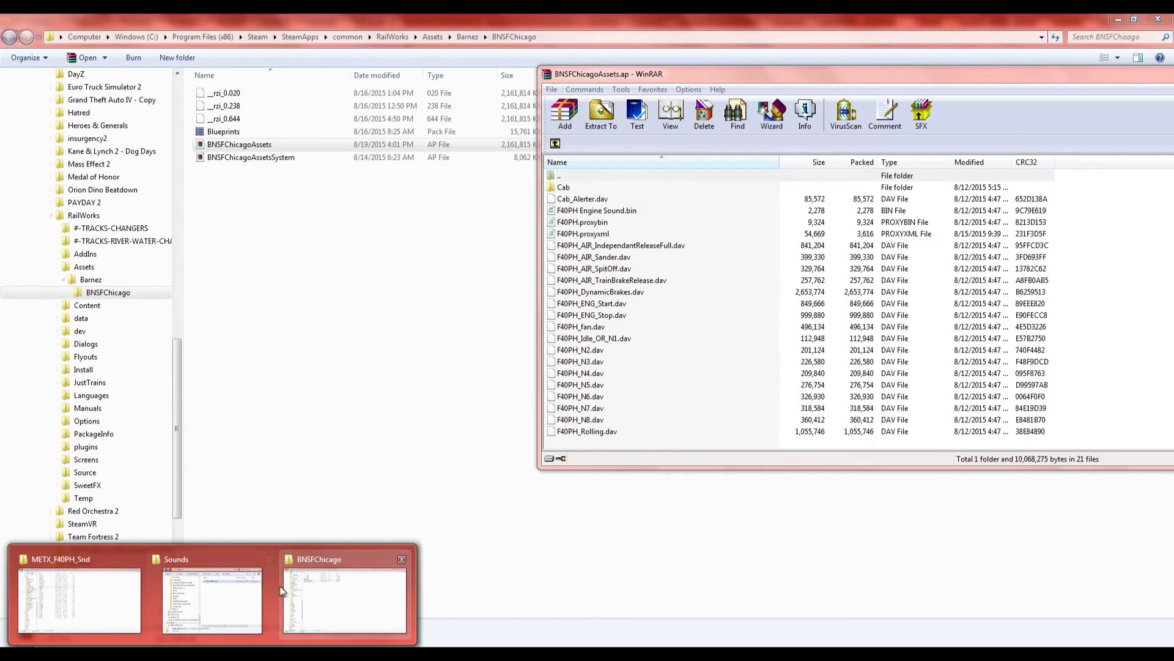
{"action": "left_click", "coordinate": [92, 587]}
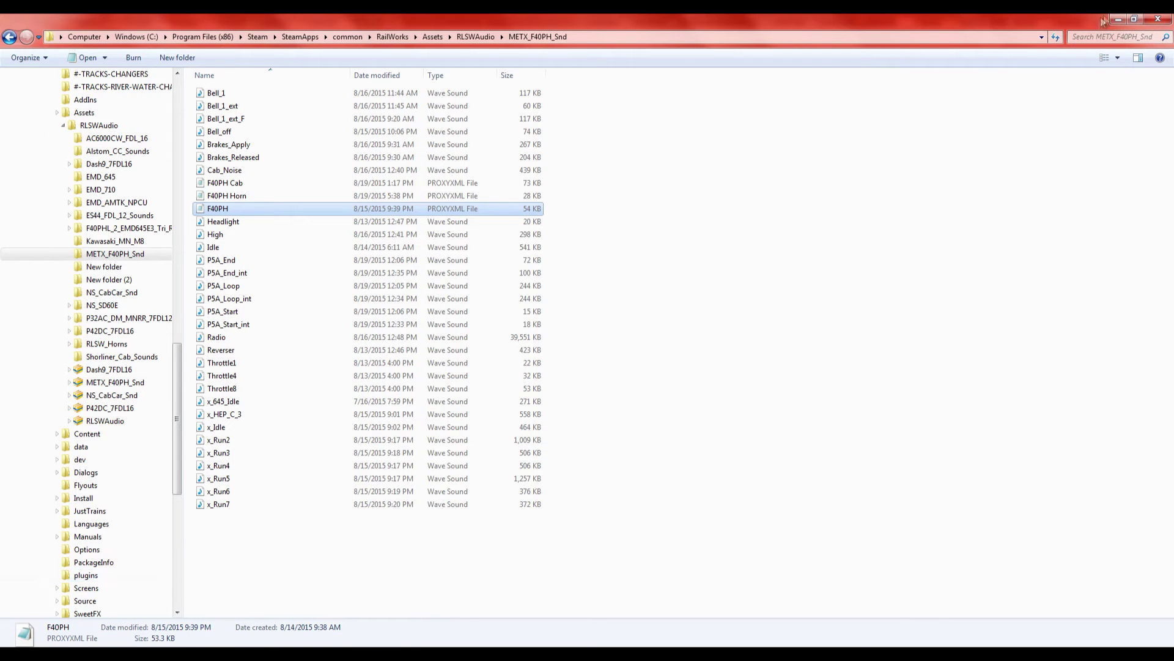
{"action": "left_click", "coordinate": [1132, 19]}
{"action": "left_click_drag", "start_coordinate": [475, 124], "coordinate": [331, 78]}
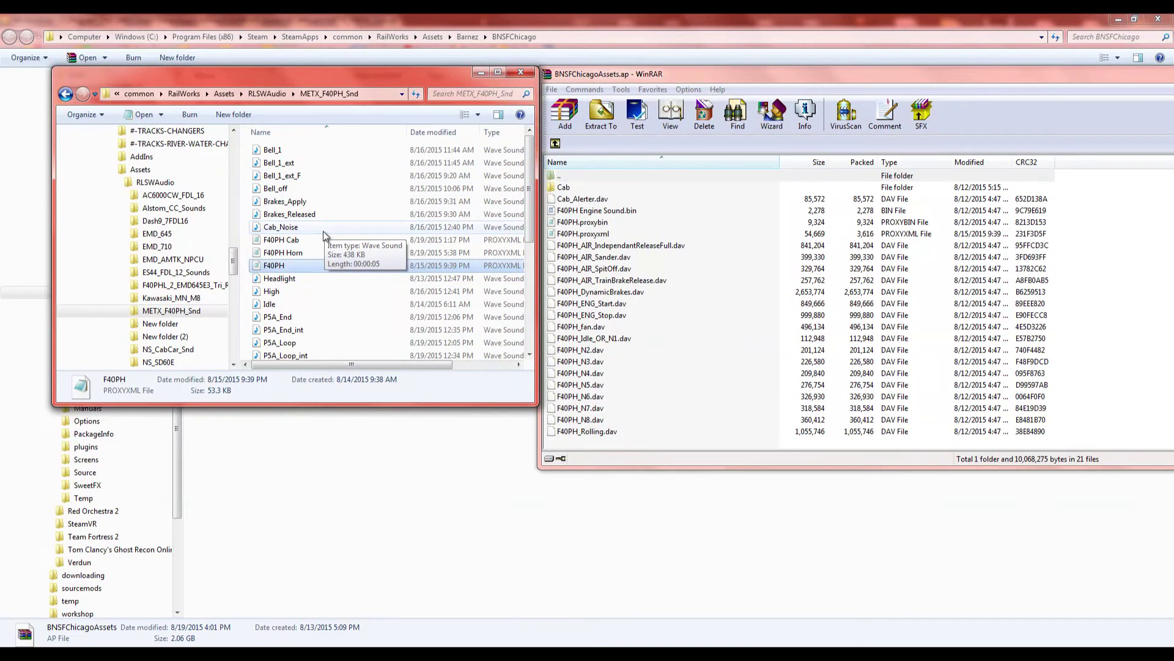
Add the F40PH PROXYXML file to the archive's F40PH folder using the Fastest compression method and the Add and replace files mode.
{"action": "left_click", "coordinate": [783, 375]}
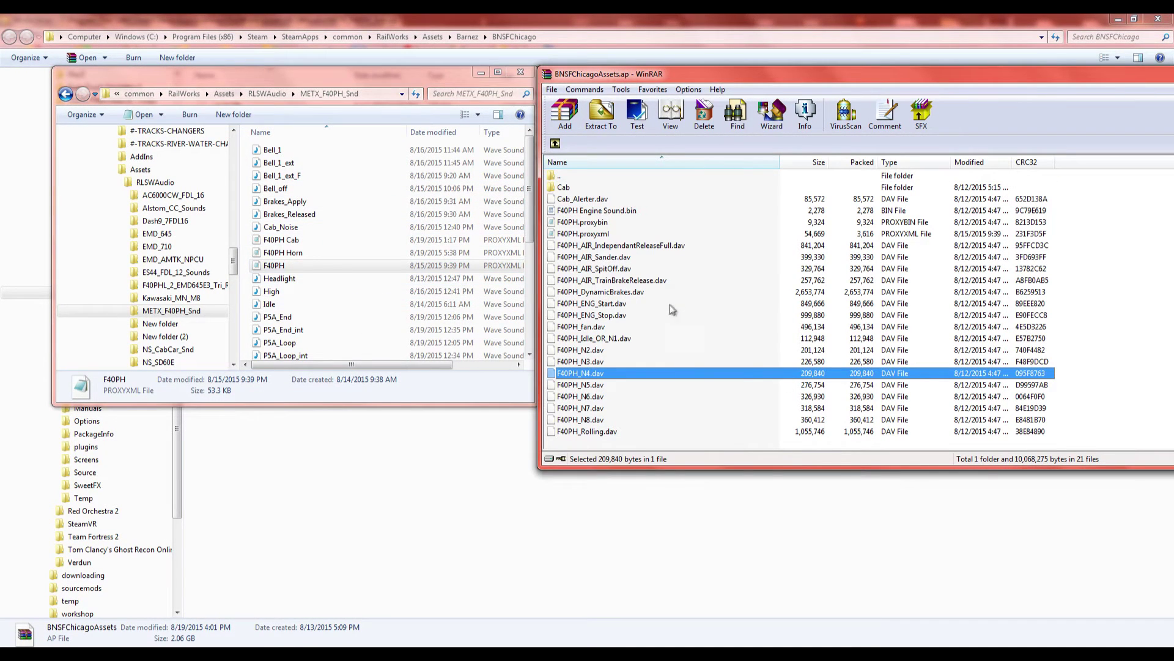
{"action": "left_click_drag", "start_coordinate": [312, 268], "coordinate": [718, 352]}
{"action": "left_click_drag", "start_coordinate": [719, 352], "coordinate": [718, 353]}
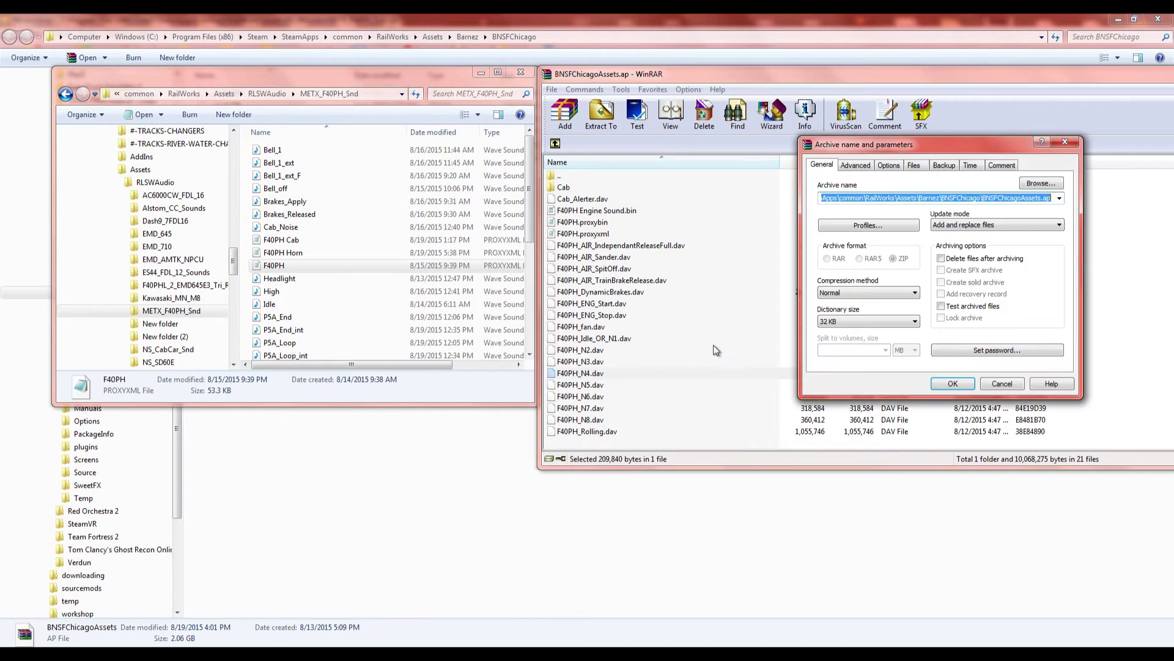
{"action": "left_click", "coordinate": [859, 291]}
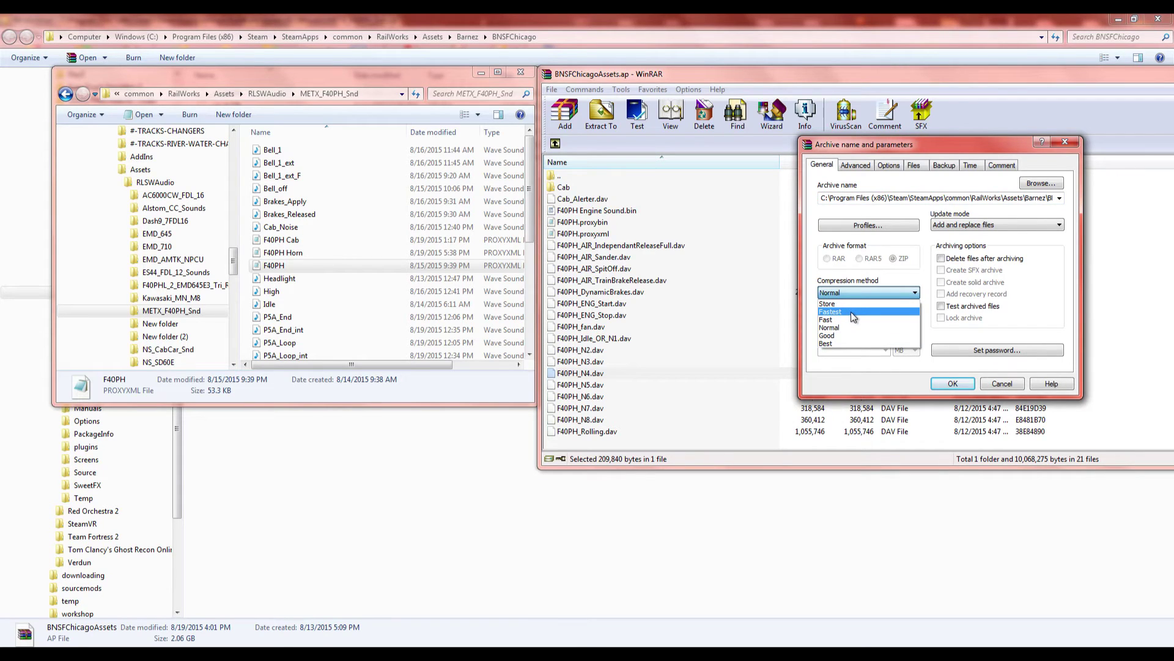
{"action": "left_click", "coordinate": [852, 313]}
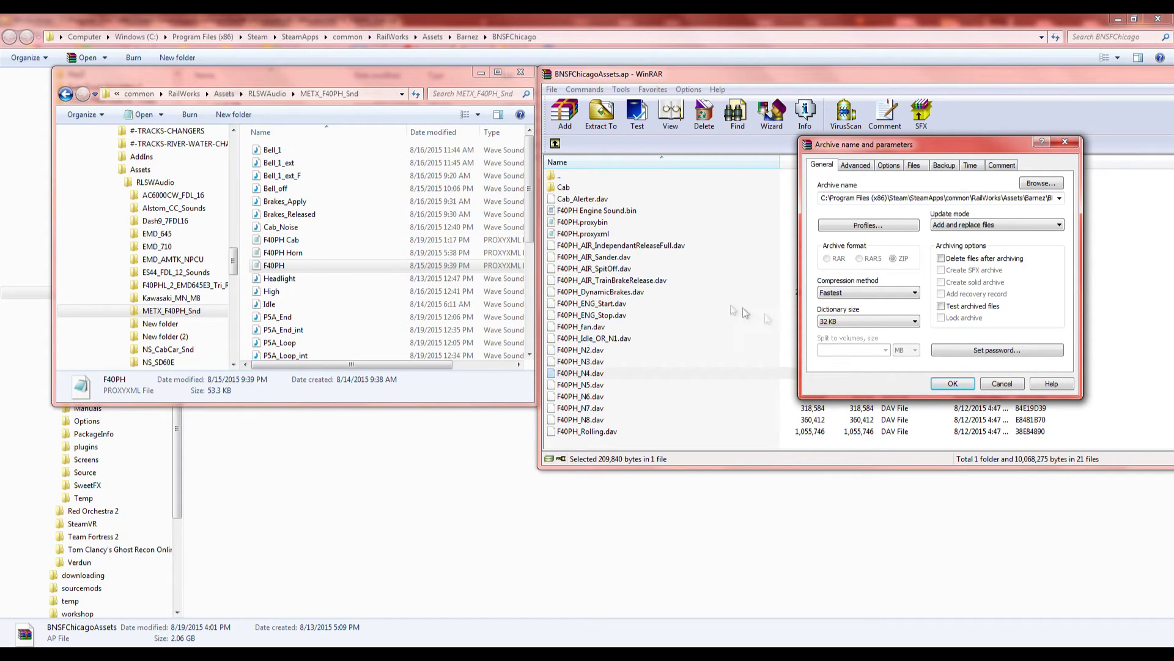
{"action": "left_click", "coordinate": [941, 383]}
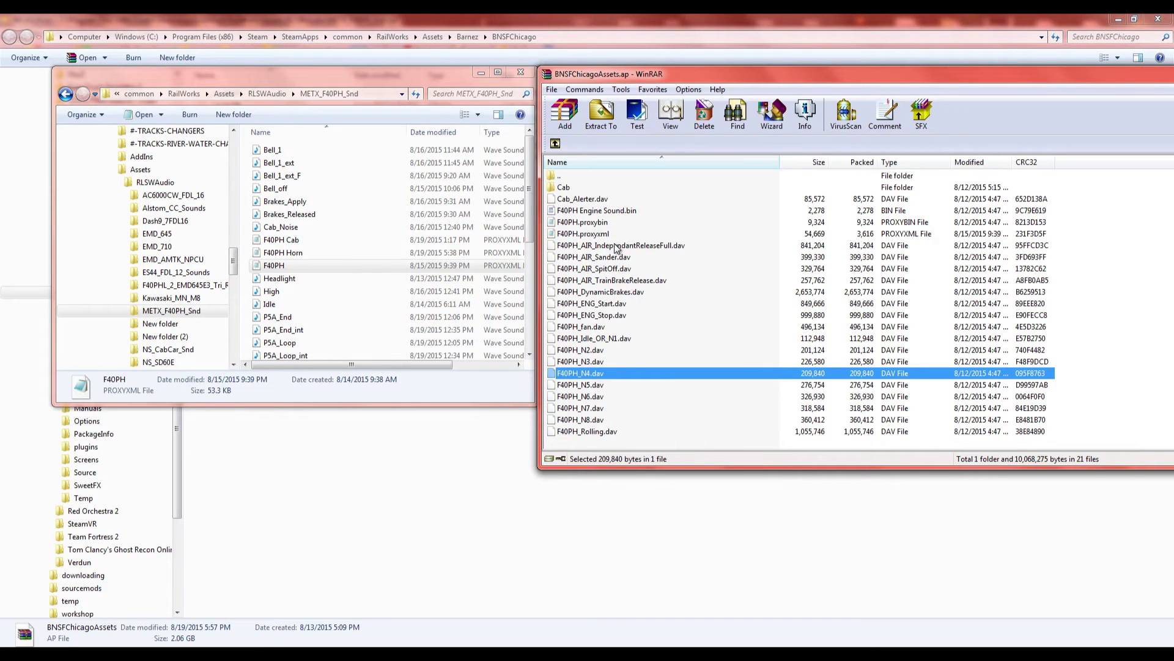
Add the F40PH Cab and F40PH Horn PROXYXML files to the archive's Cab folder with the Fastest compression method.
{"action": "double_click", "coordinate": [559, 189]}
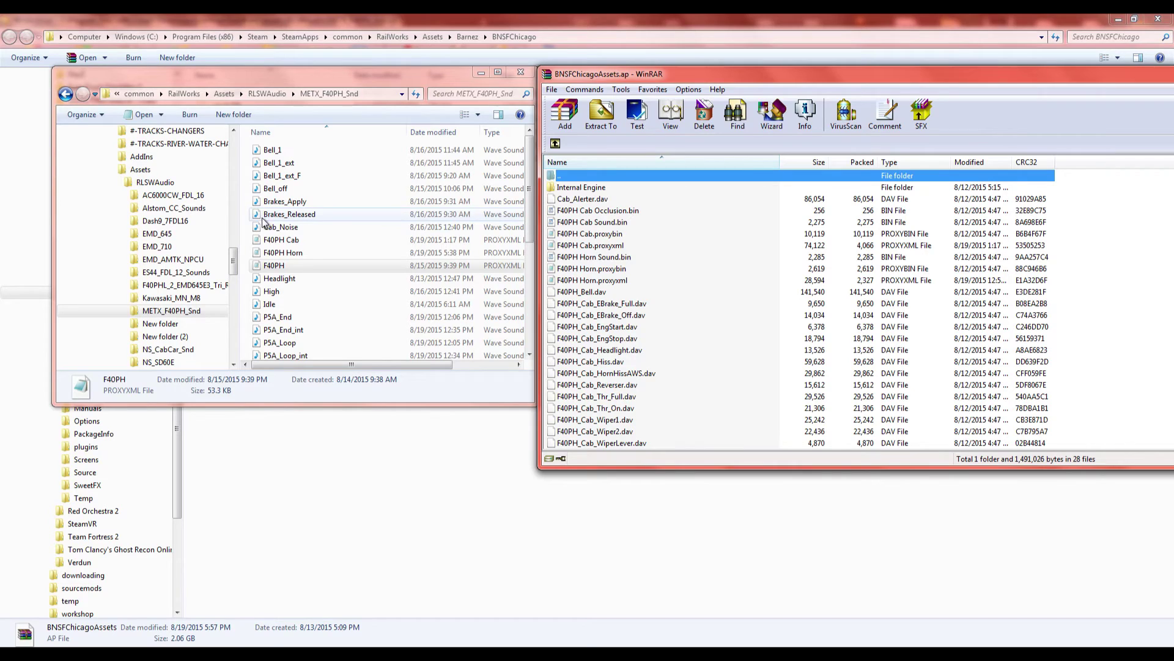
{"action": "left_click", "coordinate": [276, 242]}
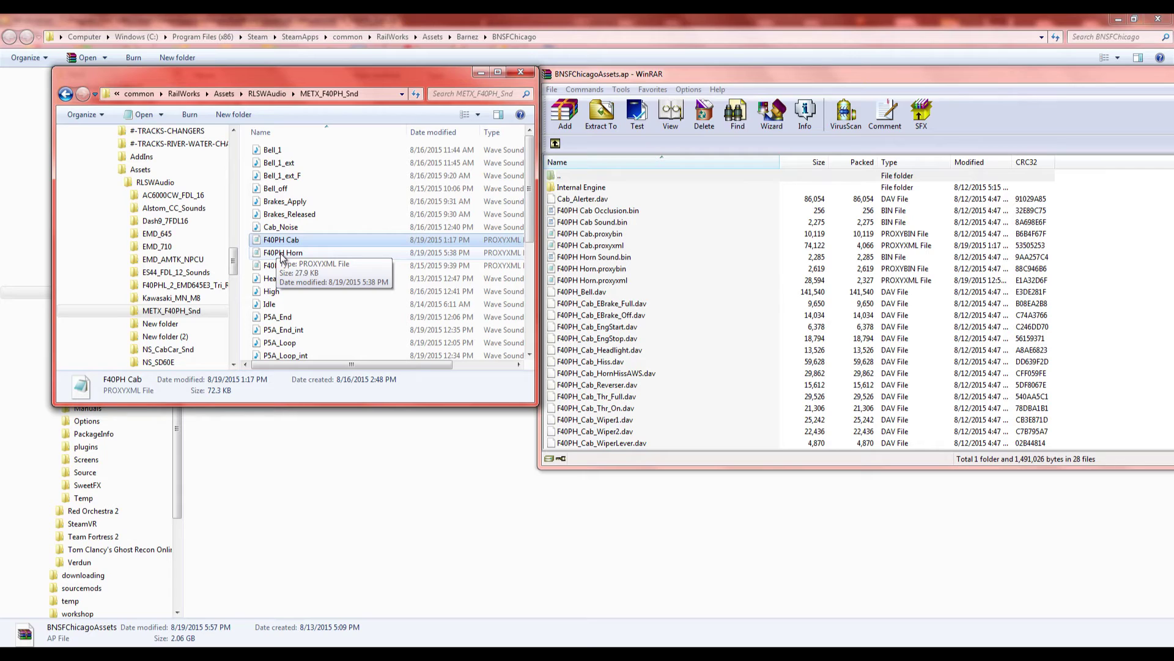
{"action": "left_click", "coordinate": [286, 254], "text": "ctrl"}
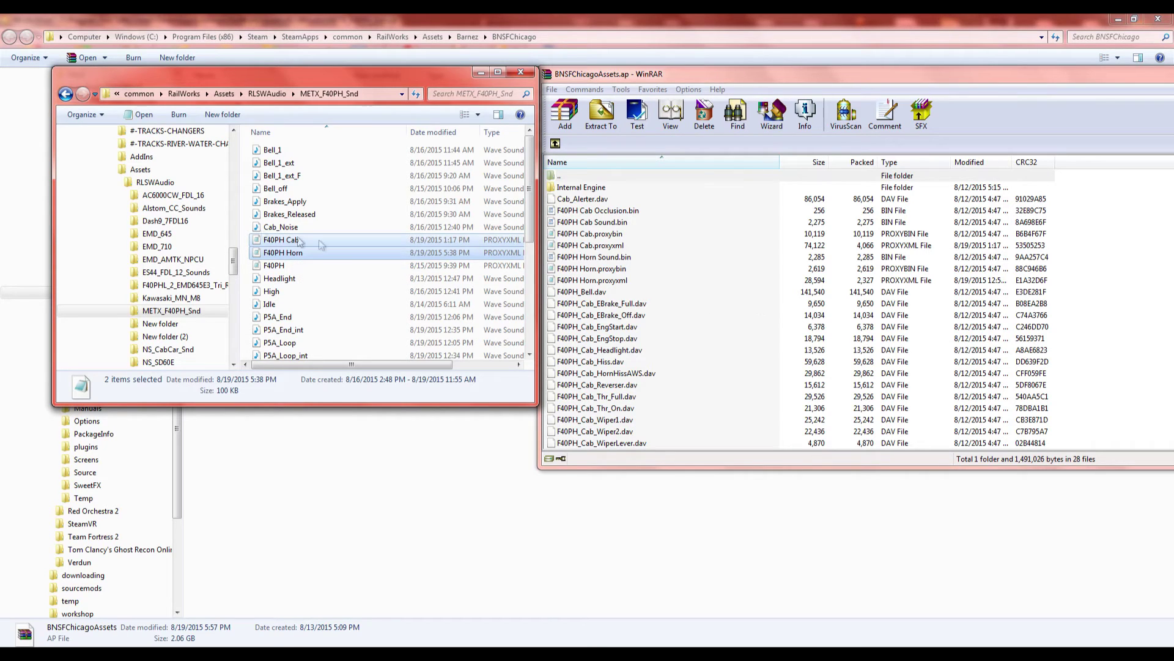
{"action": "left_click_drag", "start_coordinate": [261, 241], "coordinate": [628, 295]}
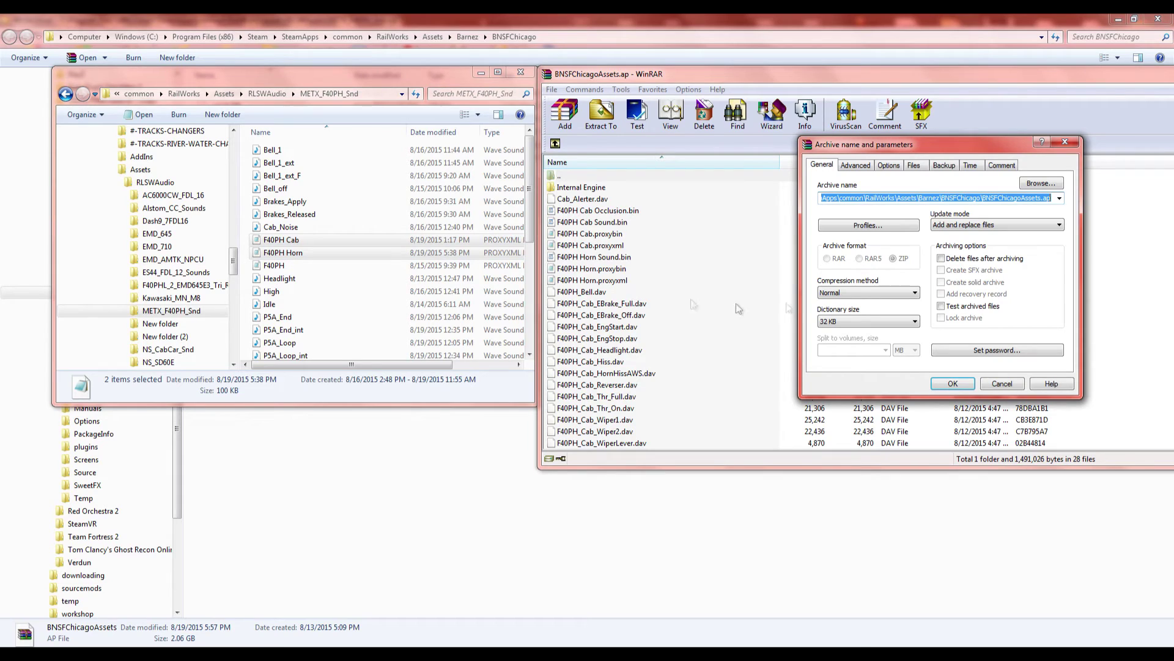
{"action": "left_click", "coordinate": [853, 293]}
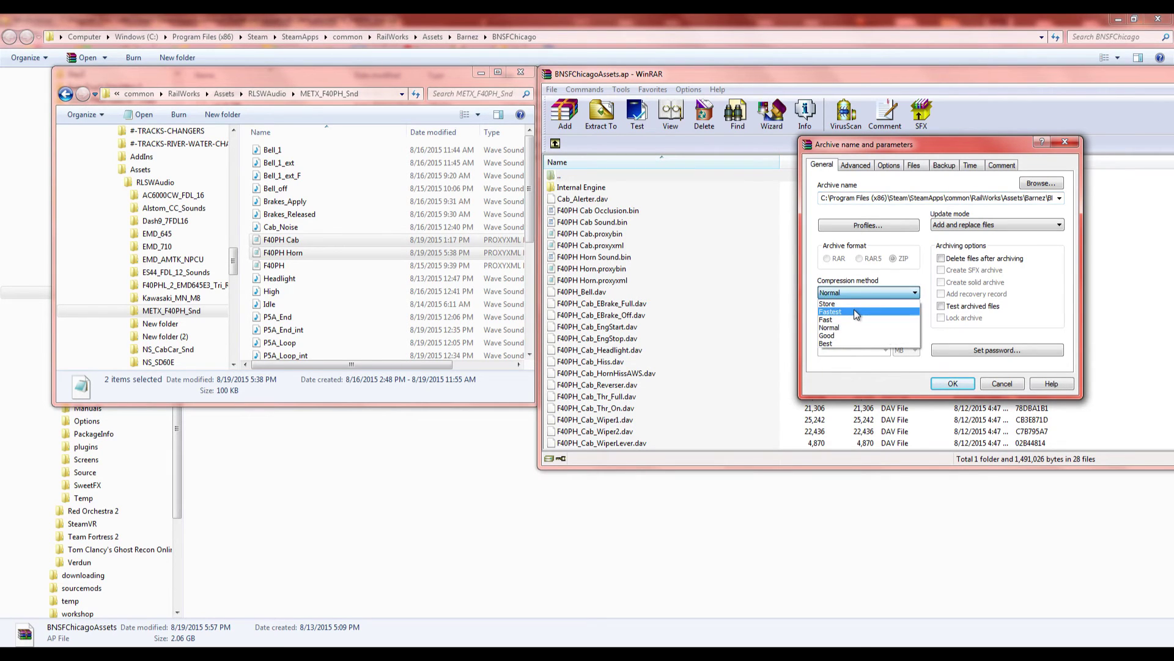
{"action": "left_click", "coordinate": [856, 312]}
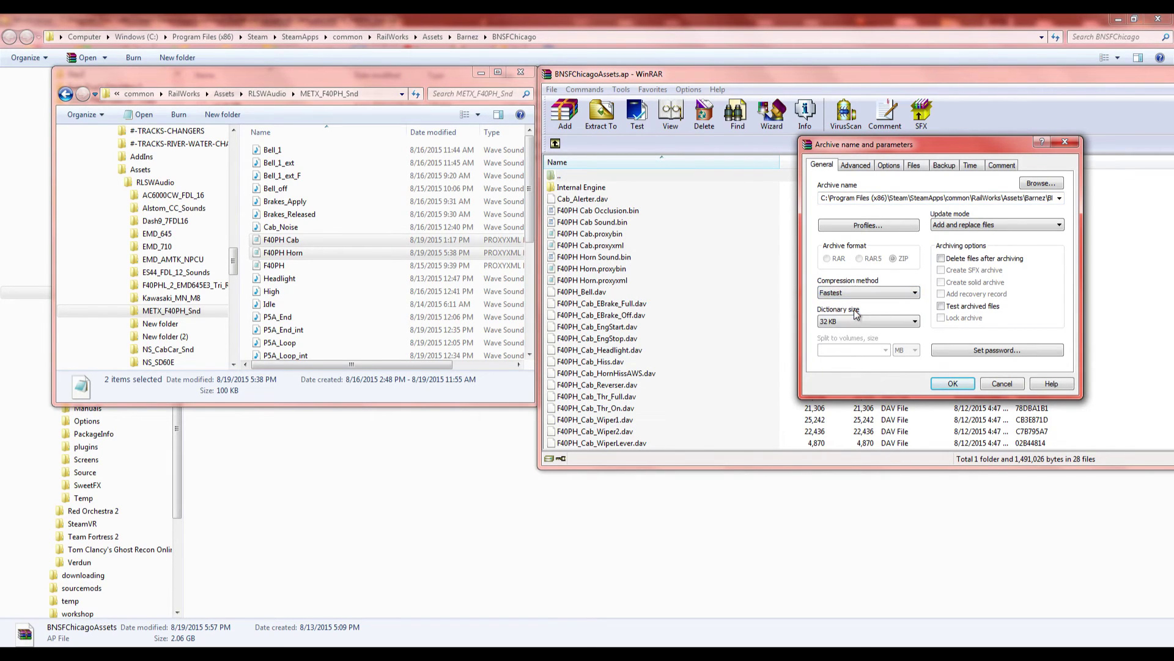
{"action": "left_click", "coordinate": [950, 384]}
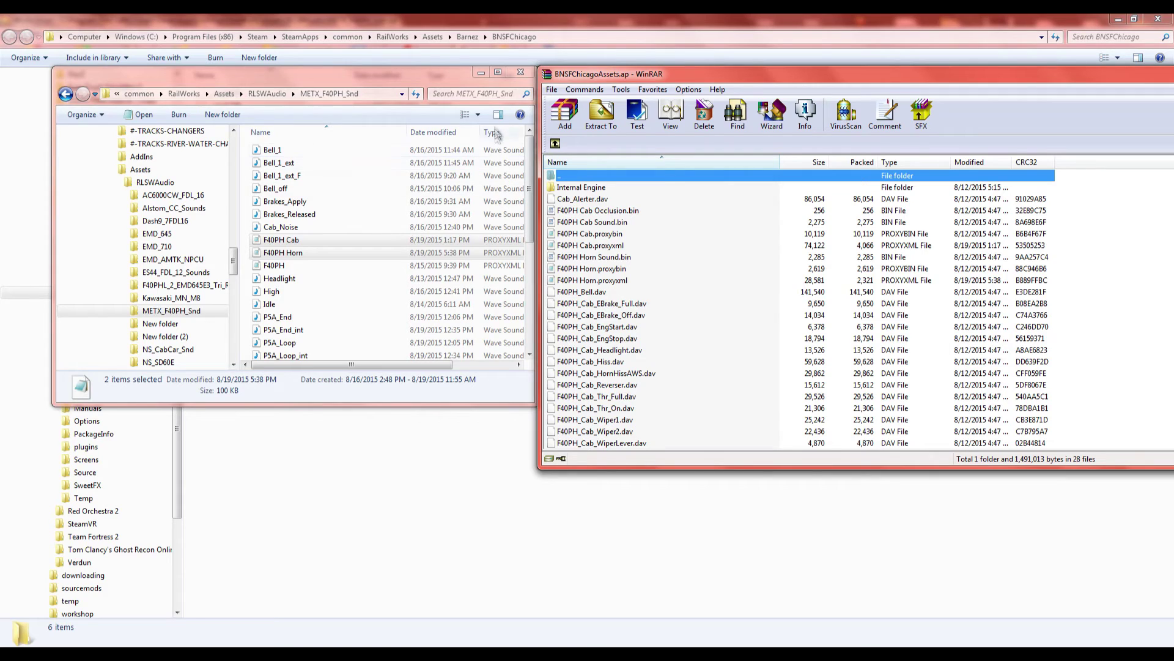
Go back up to the archive's RailVehicles folder, open the Passenger audio, and look through its cab, horn and bell sound files.
{"action": "left_click", "coordinate": [555, 144]}
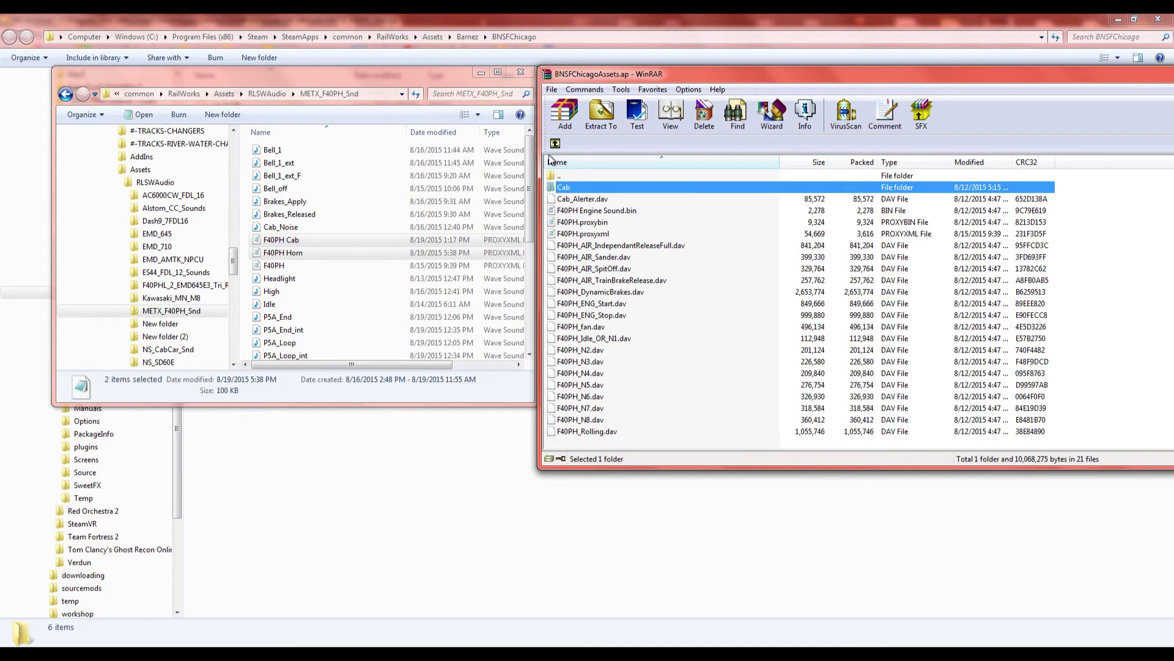
{"action": "left_click", "coordinate": [555, 144]}
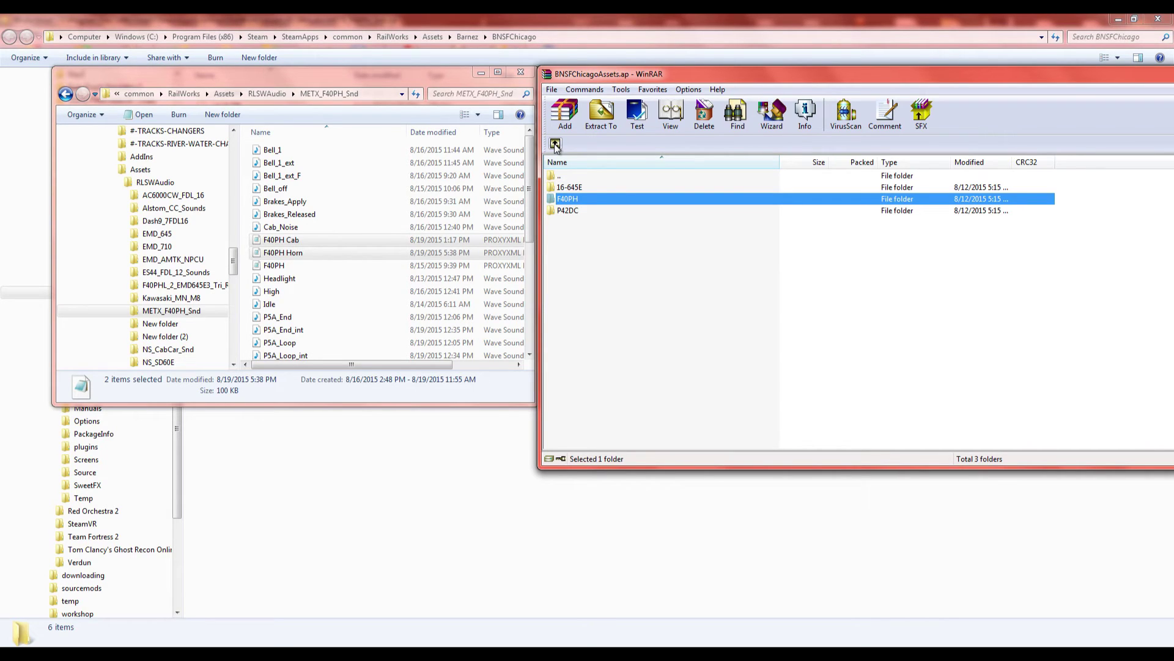
{"action": "left_click", "coordinate": [555, 143]}
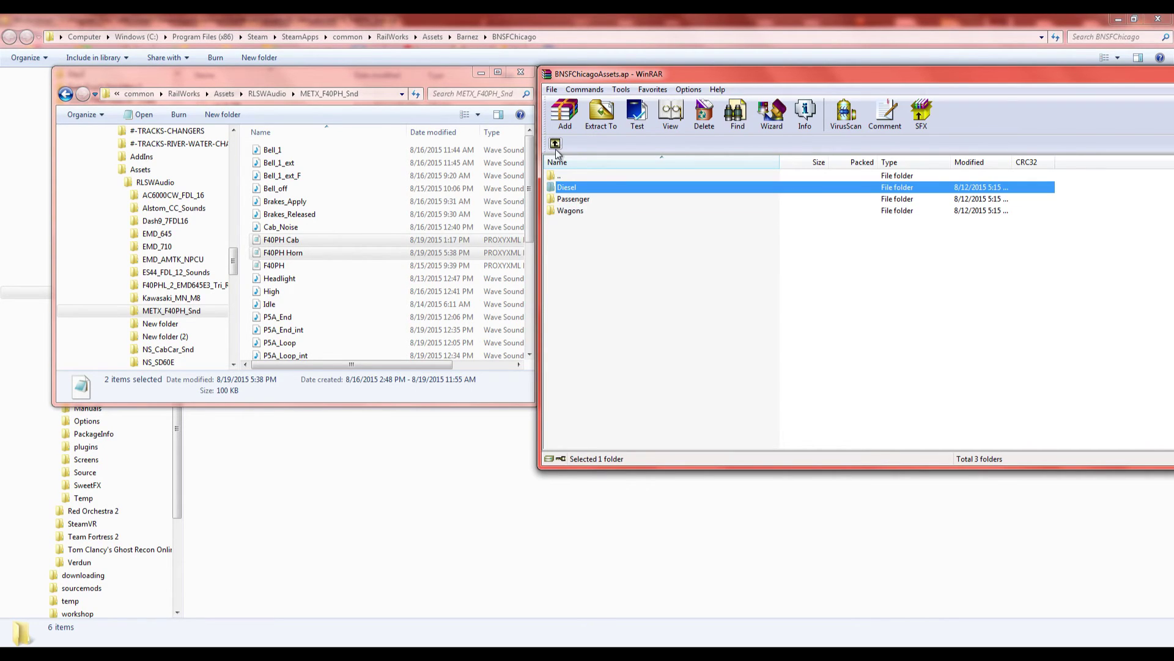
{"action": "double_click", "coordinate": [572, 200]}
{"action": "scroll", "coordinate": [696, 270], "scroll_direction": "down", "scroll_amount": 6}
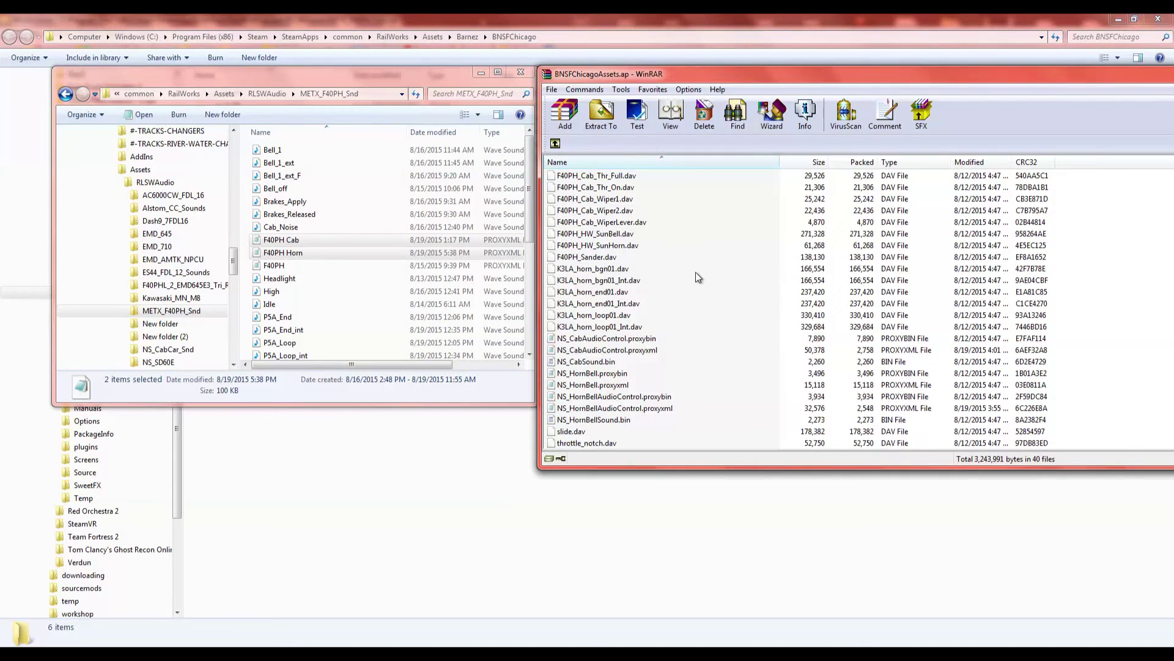
{"action": "scroll", "coordinate": [686, 335], "scroll_direction": "up", "scroll_amount": 6}
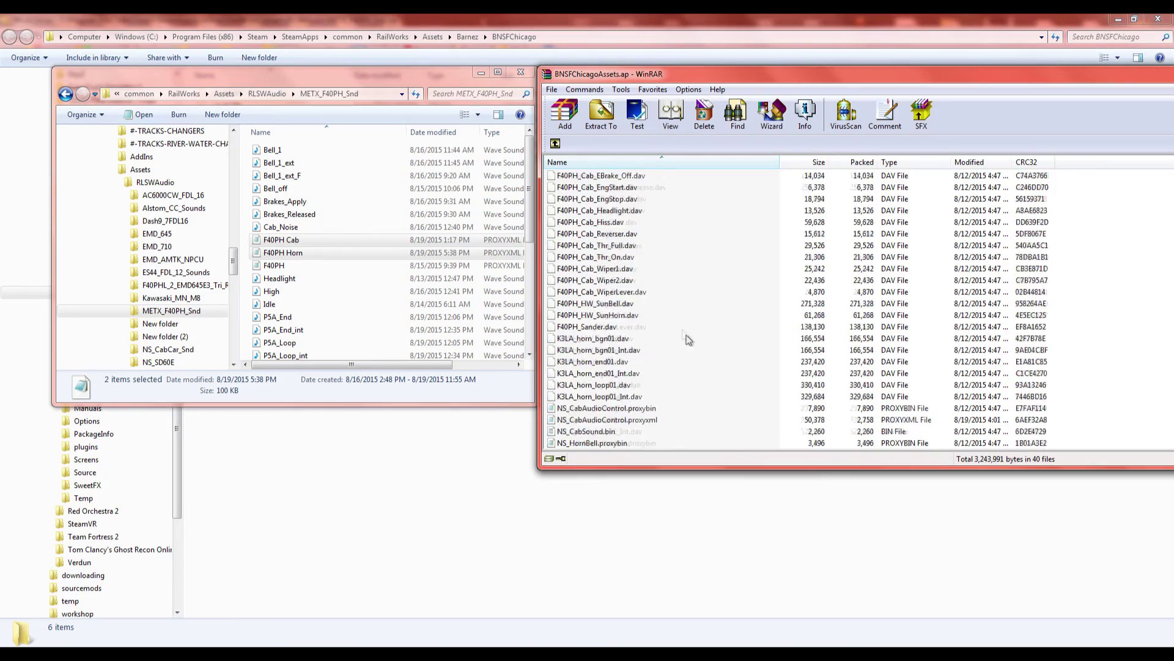
{"action": "scroll", "coordinate": [652, 269], "scroll_direction": "down", "scroll_amount": 4}
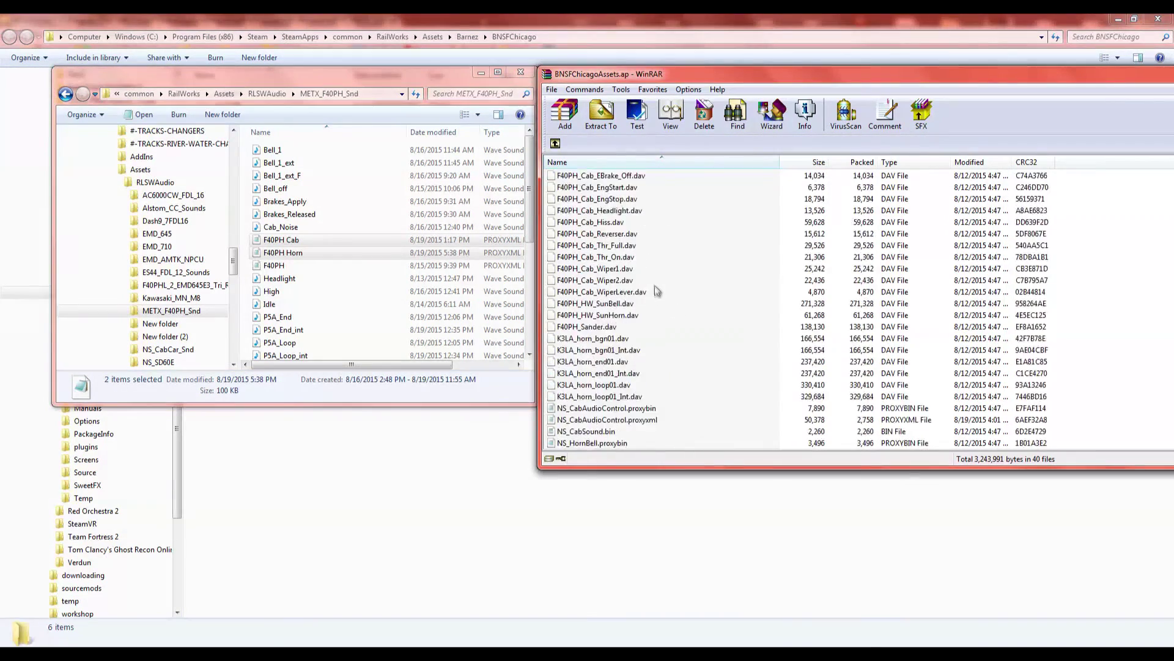
Return from the METX_F40PH_Snd folder to its parent RLSWAudio folder and minimize that window.
{"action": "left_click_drag", "start_coordinate": [266, 77], "coordinate": [260, 69]}
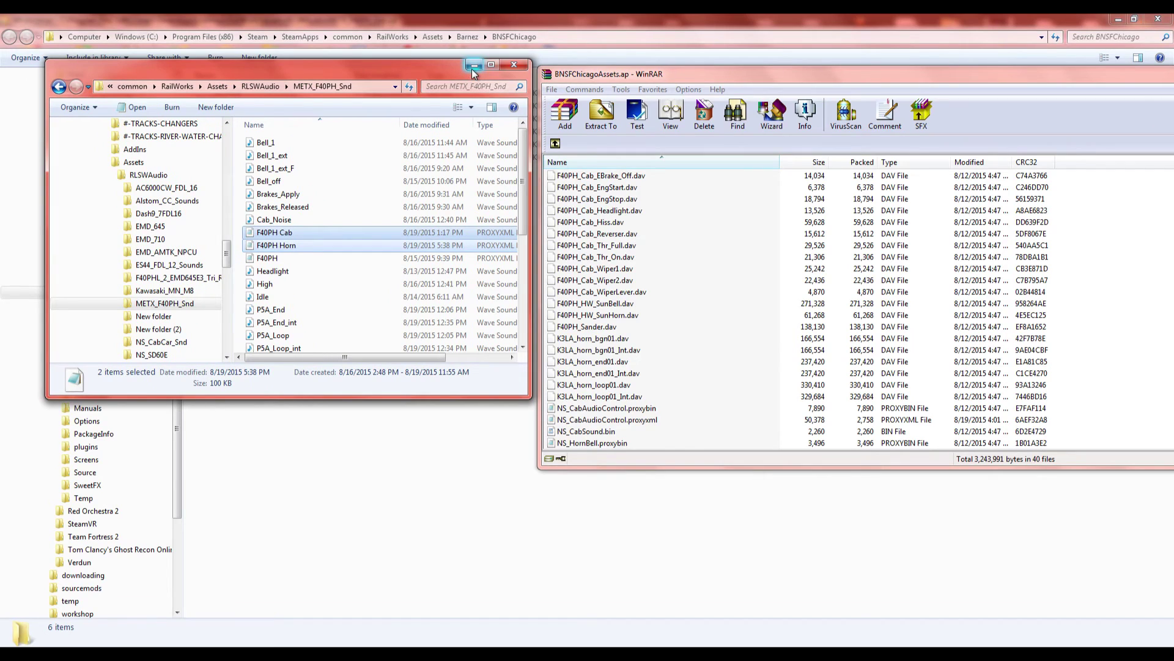
{"action": "left_click", "coordinate": [60, 87]}
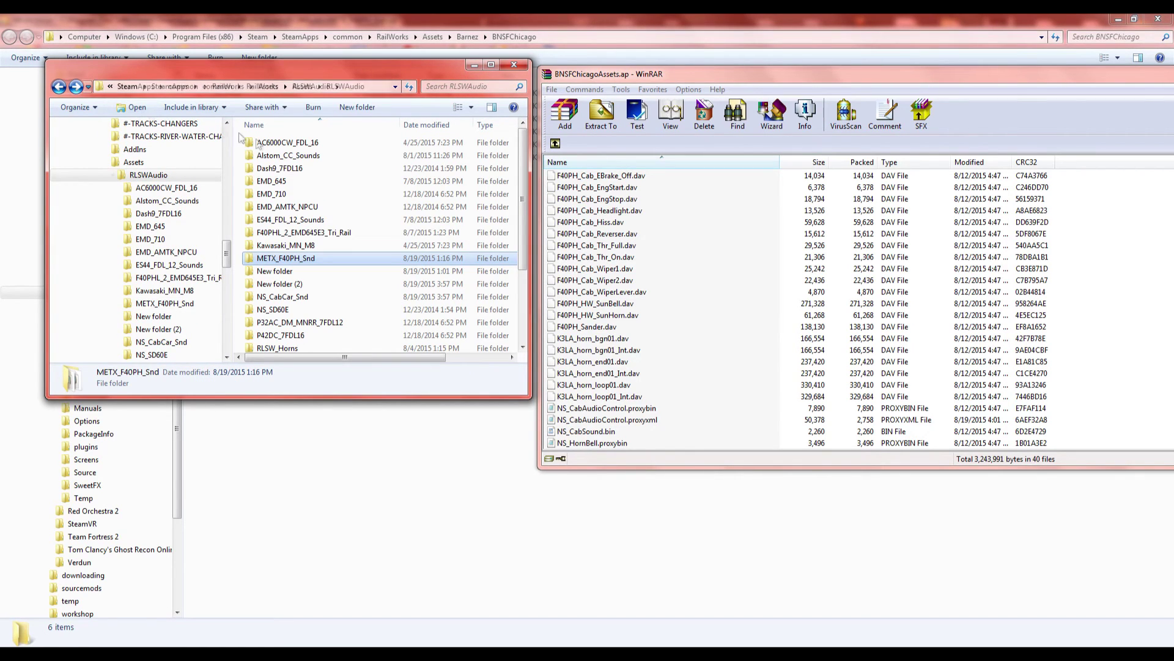
{"action": "left_click", "coordinate": [472, 66]}
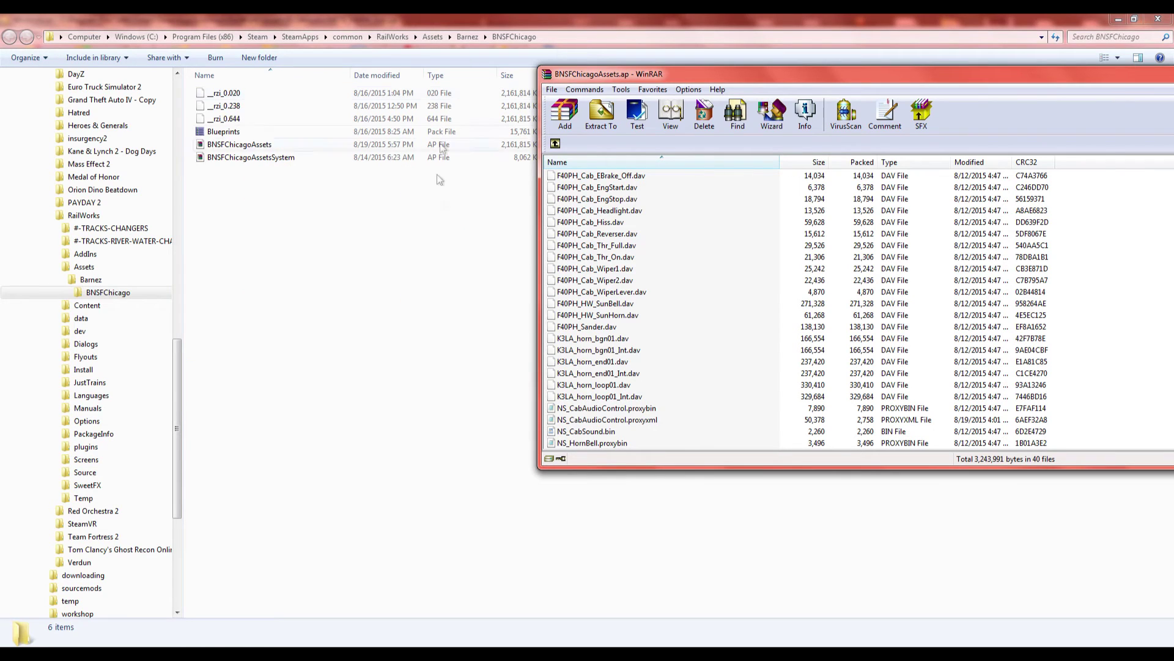
Bring up the Sounds folder window and point out the extracted METX_F40PH_Snd folder in it.
{"action": "mouse_move", "coordinate": [202, 653]}
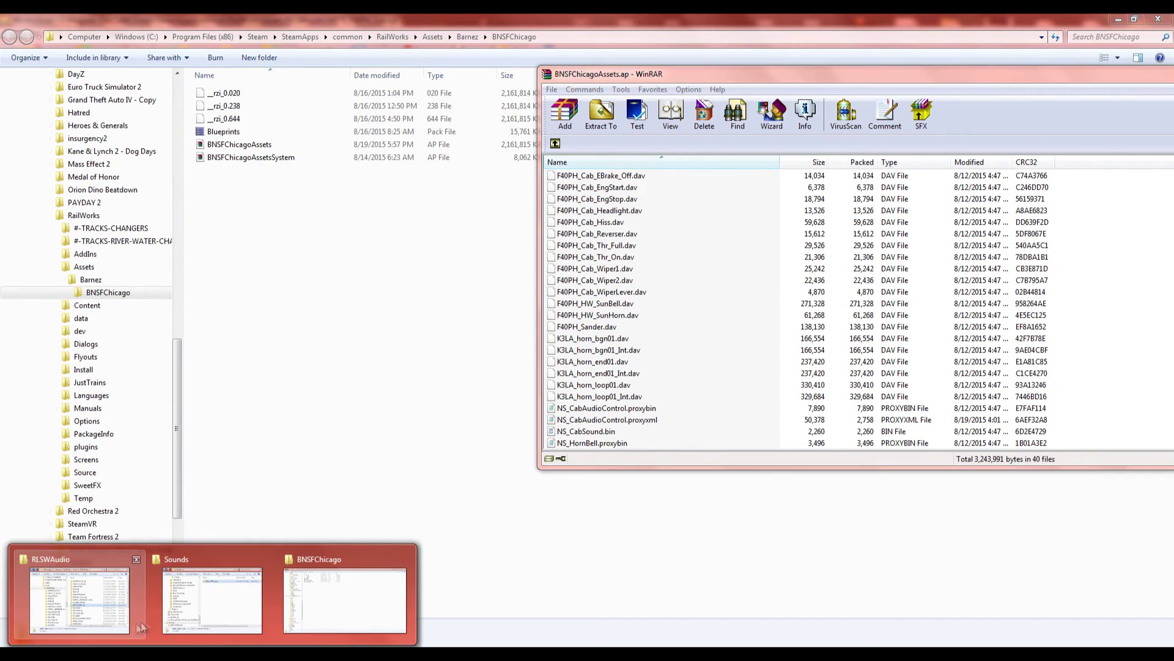
{"action": "left_click", "coordinate": [196, 611]}
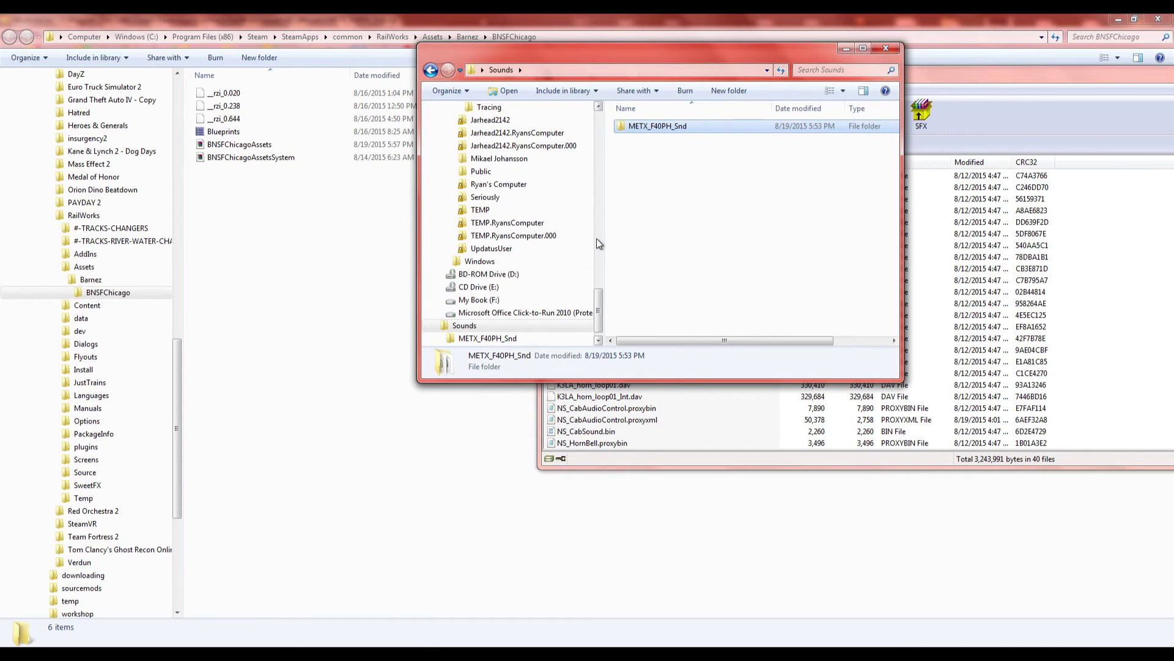
{"action": "left_click", "coordinate": [675, 179]}
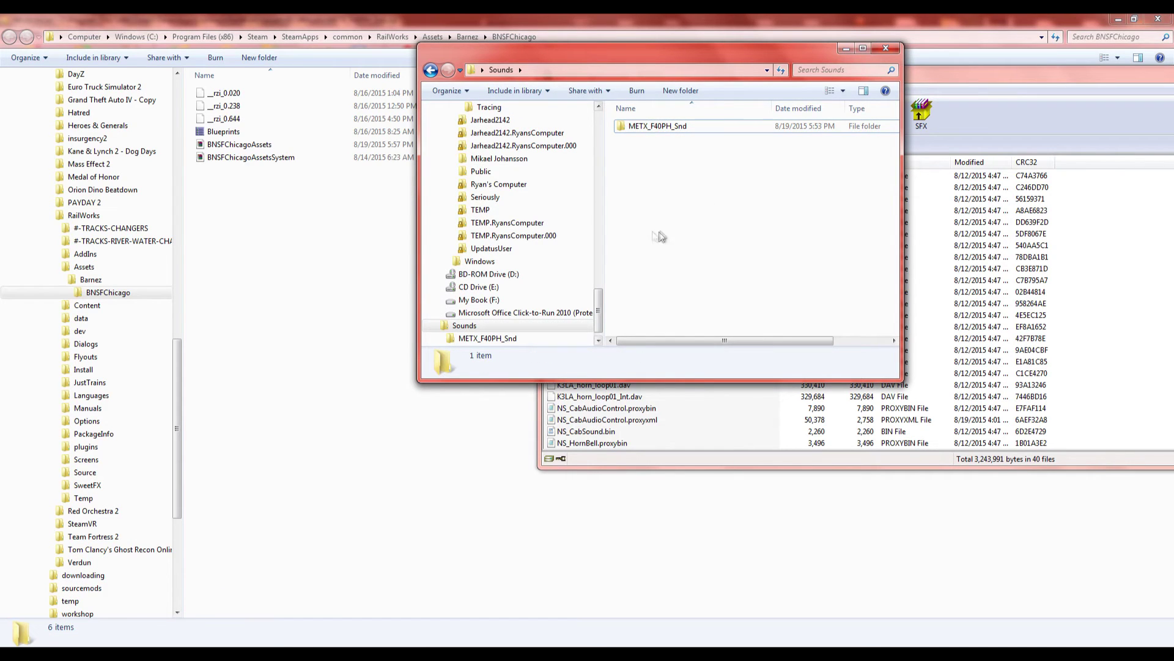
{"action": "left_click", "coordinate": [630, 130]}
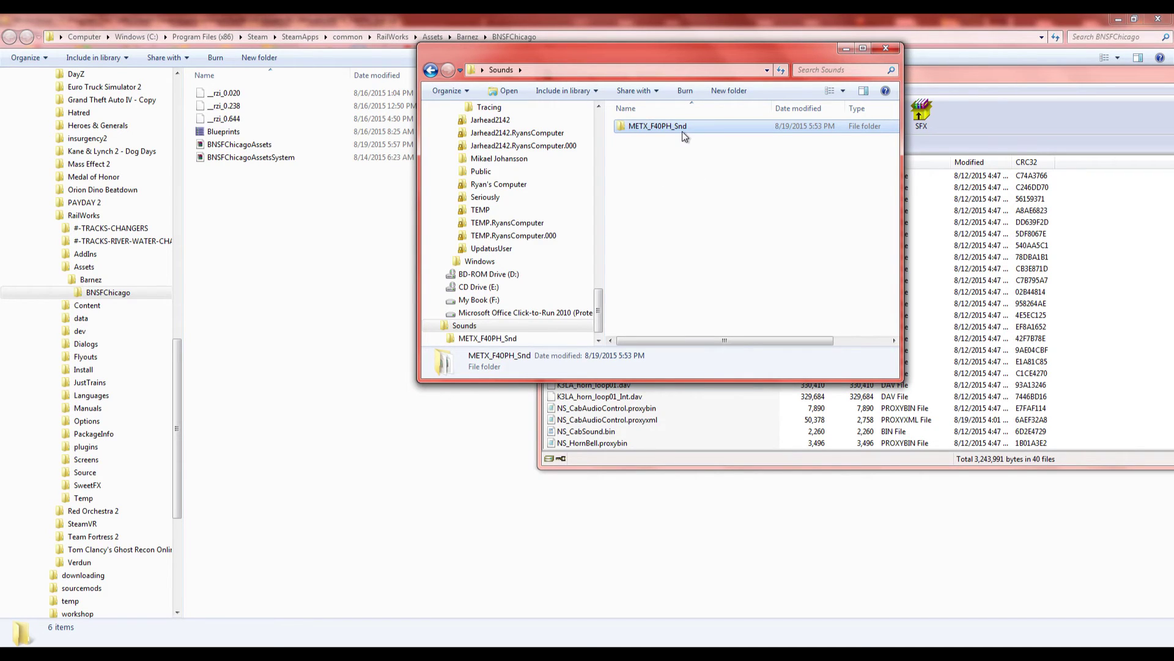
{"action": "mouse_move", "coordinate": [683, 136]}
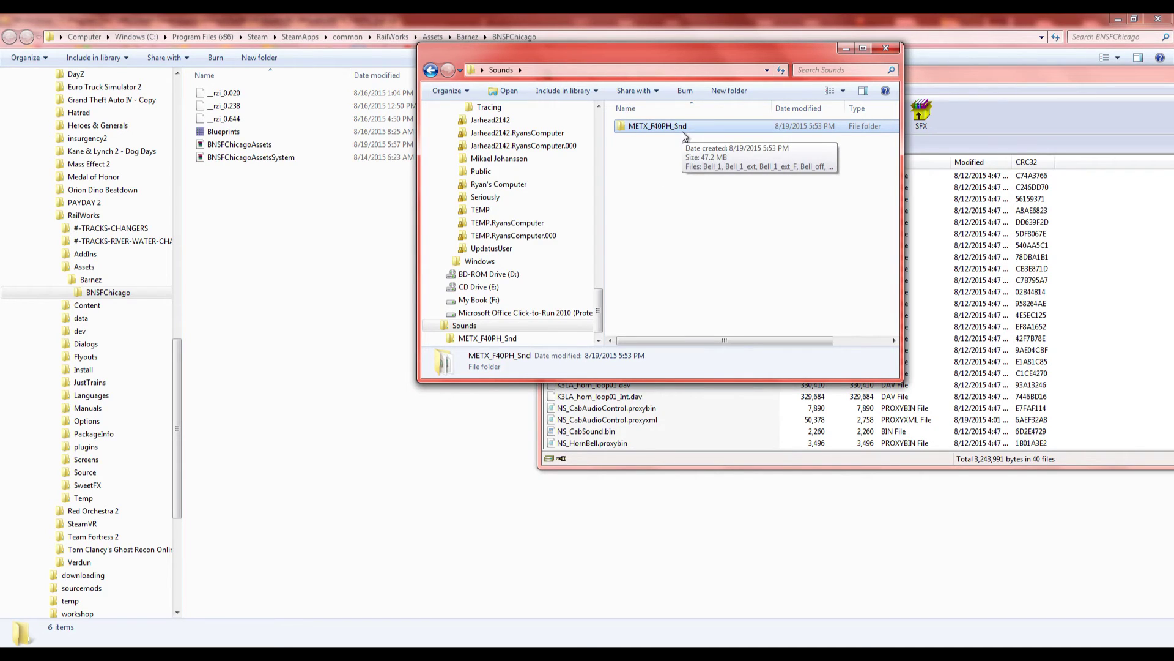
Put the BNSFChicagoAssets archive window out of the way and close the METX_F40PH_Snd.zip archive.
{"action": "left_click", "coordinate": [689, 245]}
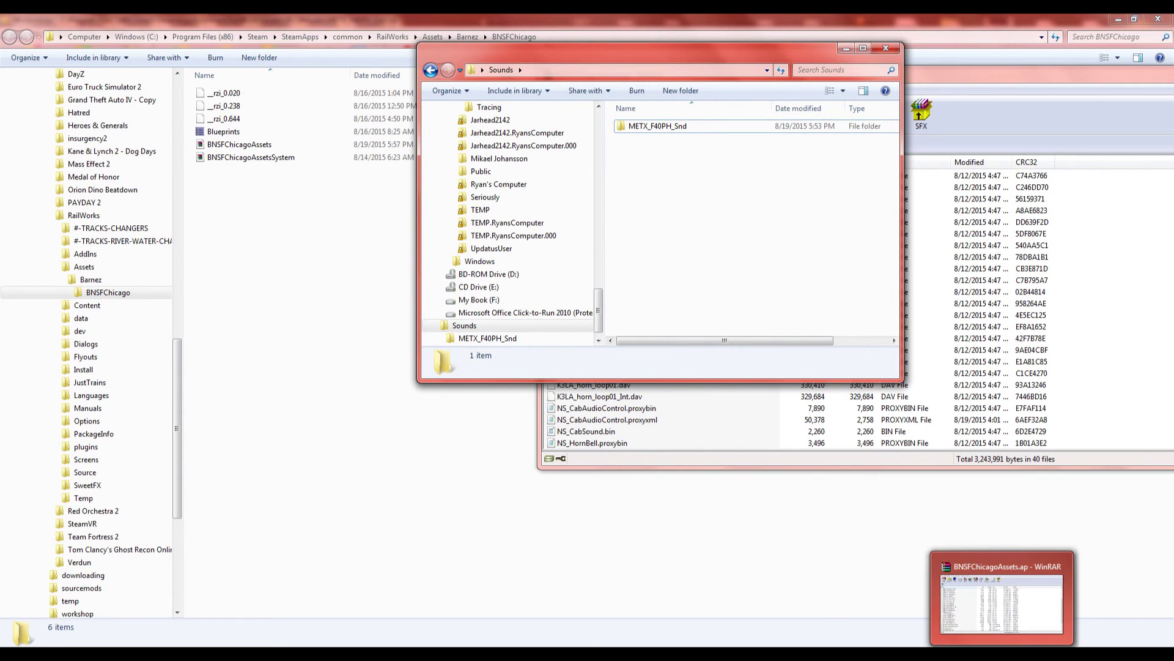
{"action": "left_click", "coordinate": [1001, 653]}
{"action": "left_click", "coordinate": [1001, 653]}
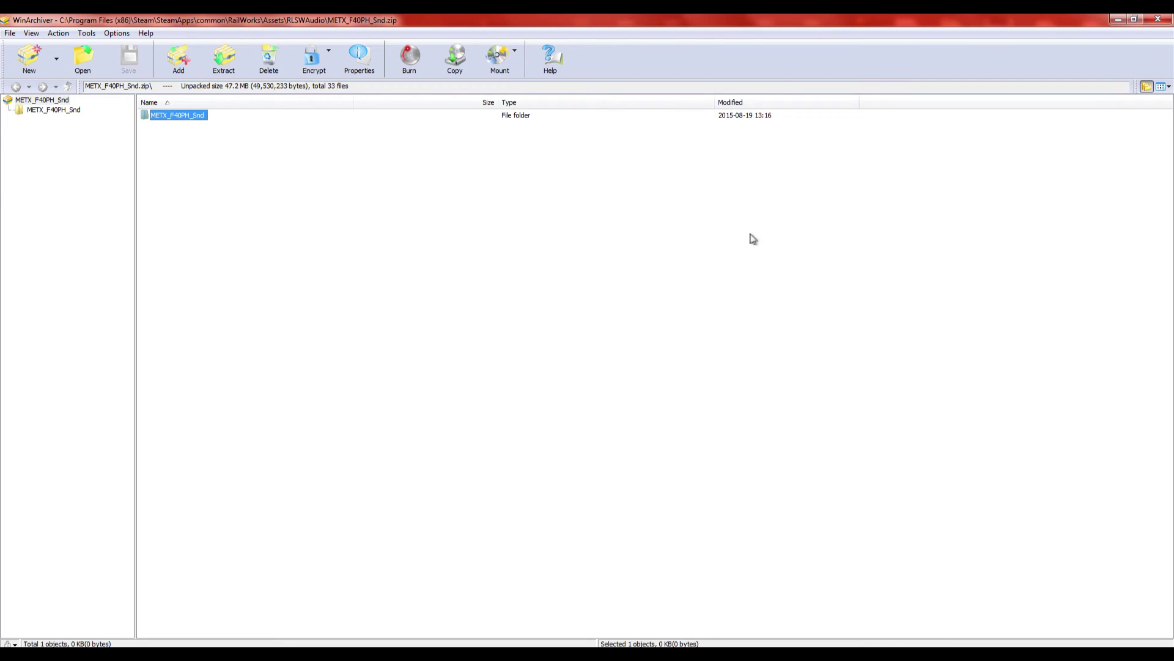
{"action": "left_click", "coordinate": [1158, 19]}
Open NS_CabCar_Snd.zip from the RLSWAudio folder and shrink its archive window from full screen.
{"action": "mouse_move", "coordinate": [212, 654]}
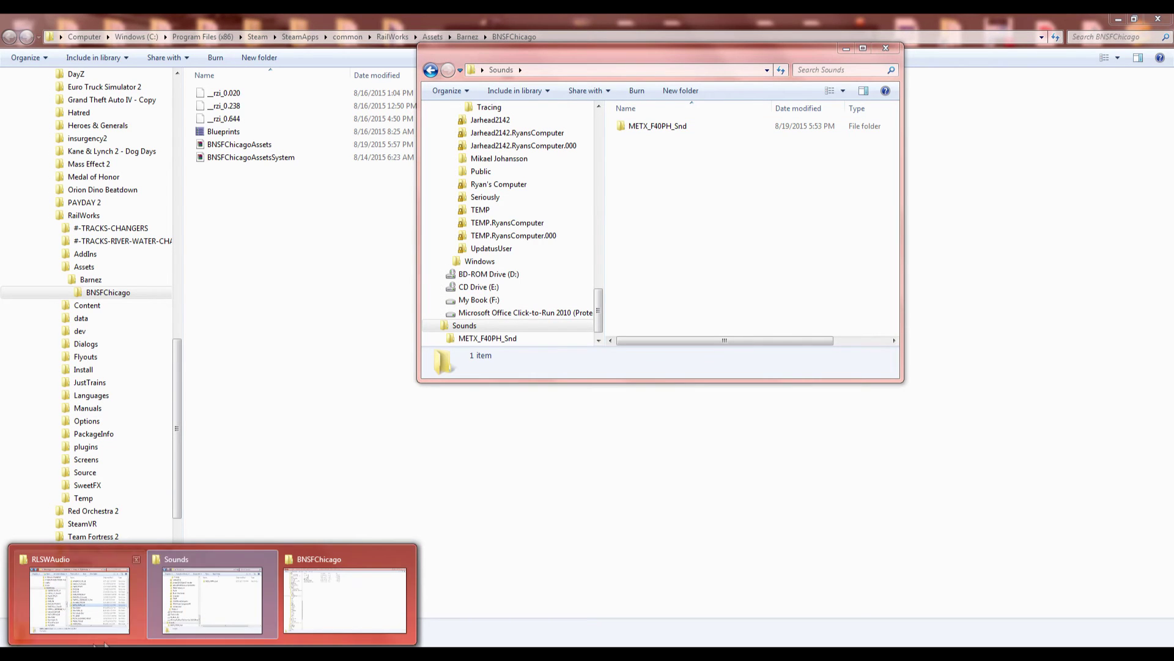
{"action": "left_click", "coordinate": [54, 592]}
{"action": "scroll", "coordinate": [379, 288], "scroll_direction": "down", "scroll_amount": 3}
{"action": "double_click", "coordinate": [298, 295]}
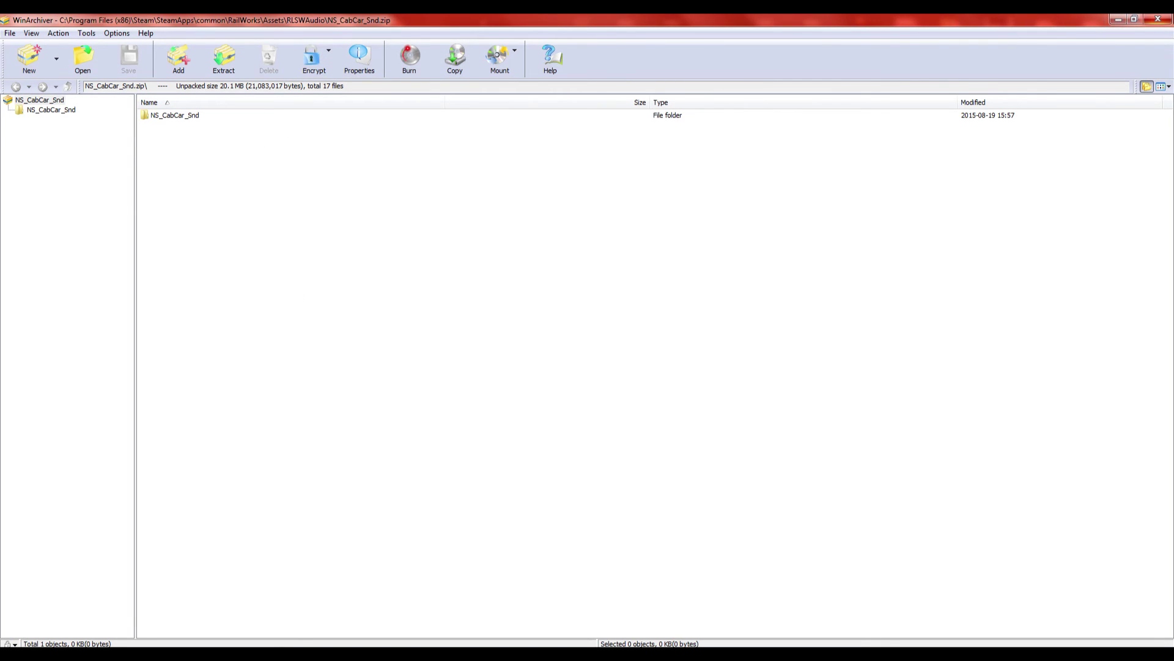
{"action": "left_click", "coordinate": [1134, 19]}
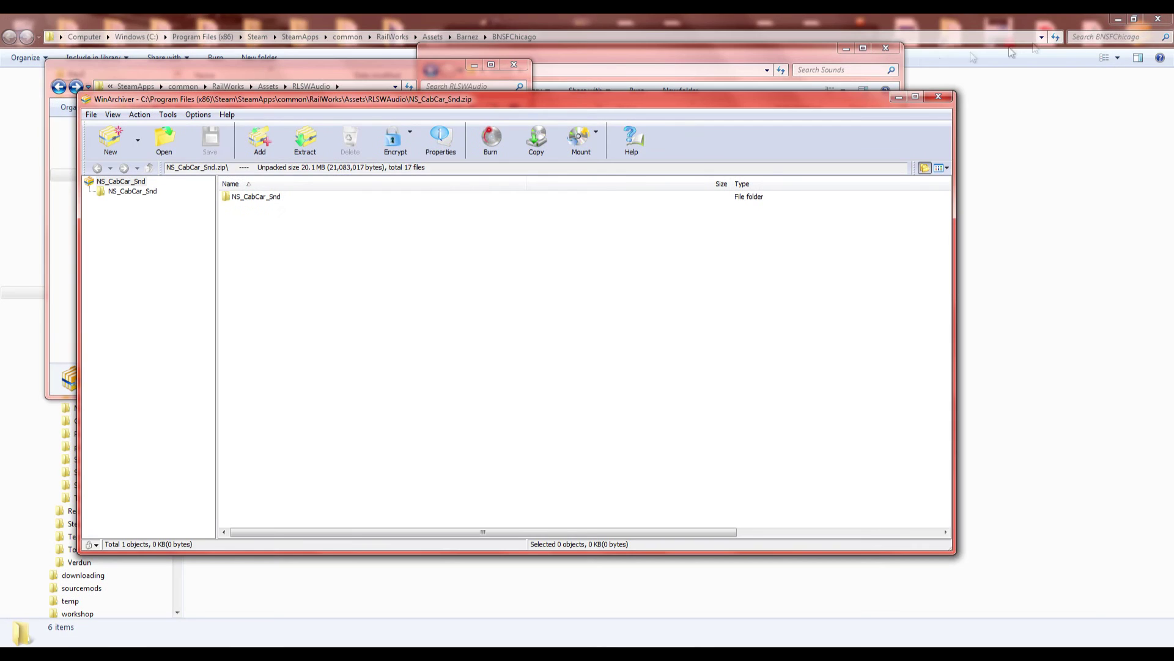
Arrange the archive and Sounds windows side by side and extract the NS_CabCar_Snd folder into the Sounds folder.
{"action": "left_click", "coordinate": [470, 71]}
{"action": "left_click_drag", "start_coordinate": [453, 104], "coordinate": [897, 69]}
{"action": "left_click_drag", "start_coordinate": [506, 47], "coordinate": [246, 124]}
{"action": "left_click", "coordinate": [809, 77]}
{"action": "left_click", "coordinate": [698, 162]}
{"action": "left_click_drag", "start_coordinate": [700, 168], "coordinate": [416, 257]}
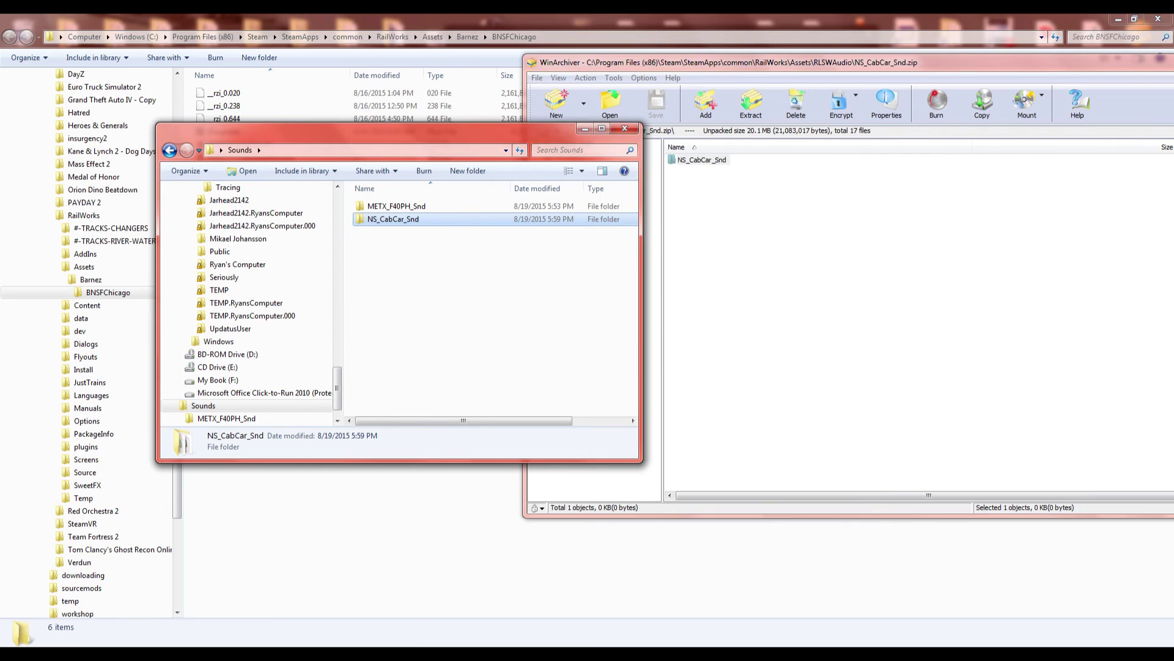
Place the RLSWAudio window beside Sounds and point out its path and the extracted METX_F40PH_Snd and NS_CabCar_Snd folders.
{"action": "left_click", "coordinate": [81, 597]}
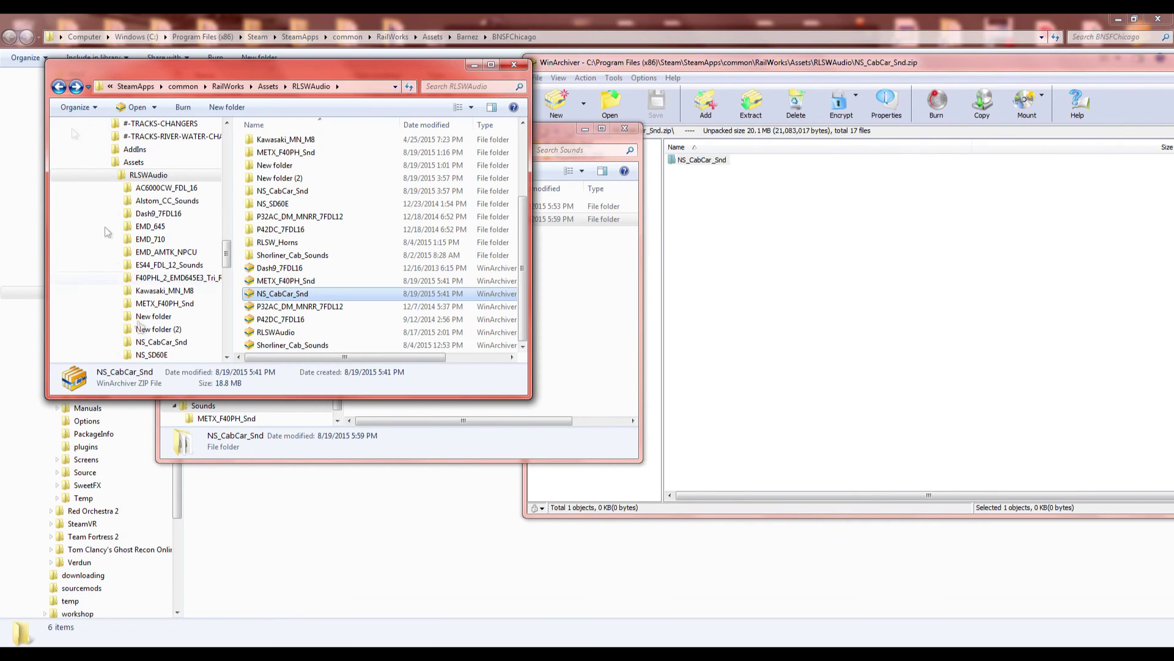
{"action": "left_click_drag", "start_coordinate": [154, 63], "coordinate": [707, 110]}
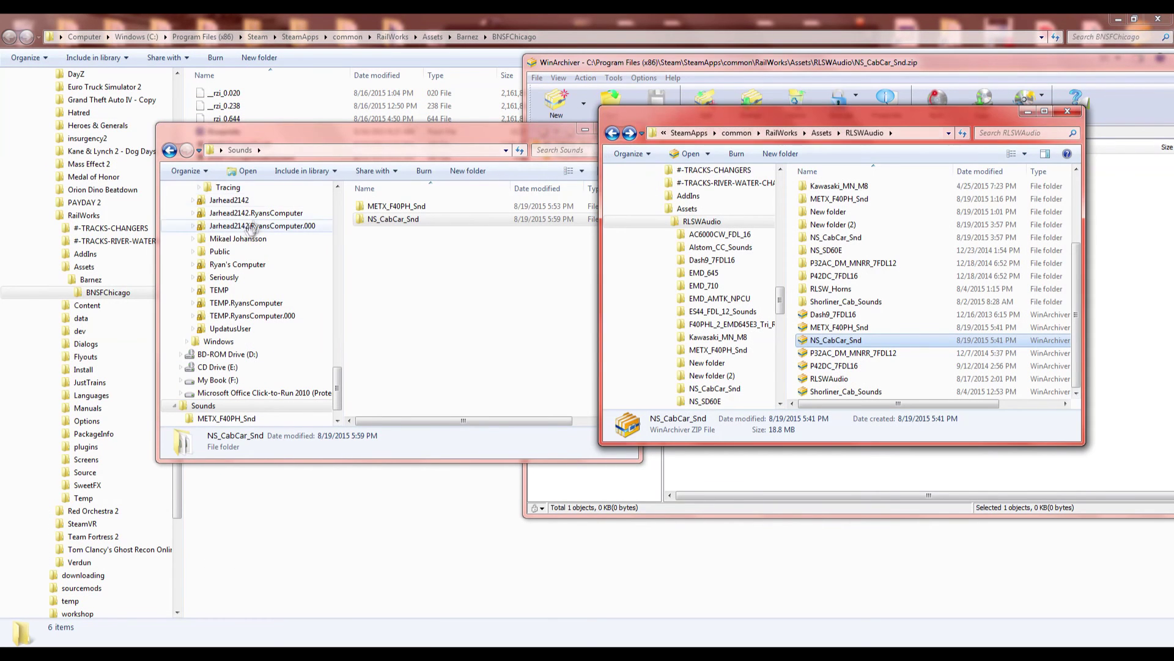
{"action": "left_click_drag", "start_coordinate": [394, 219], "coordinate": [442, 259]}
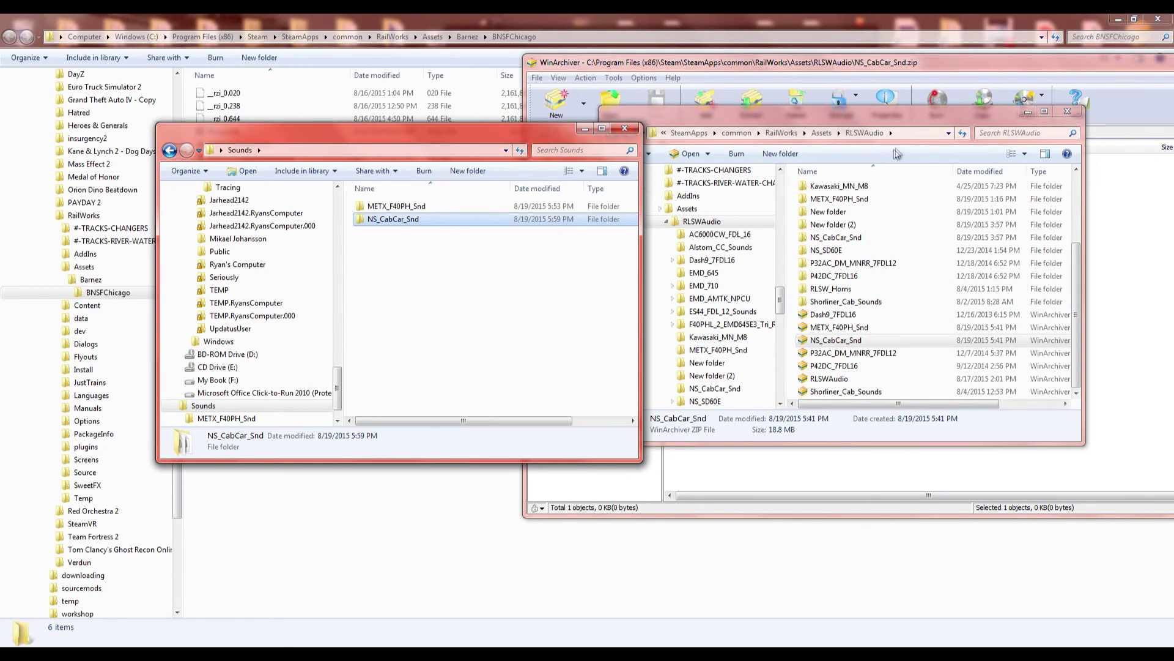
{"action": "left_click", "coordinate": [912, 136]}
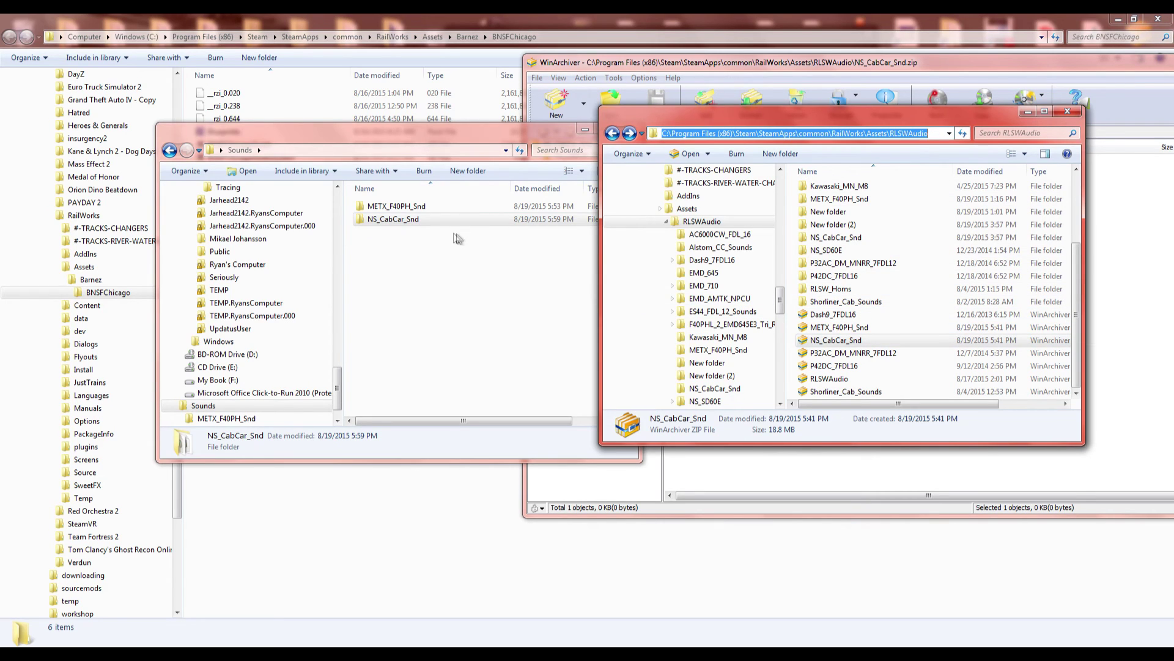
{"action": "left_click", "coordinate": [409, 221]}
{"action": "left_click", "coordinate": [398, 208]}
{"action": "left_click", "coordinate": [398, 220]}
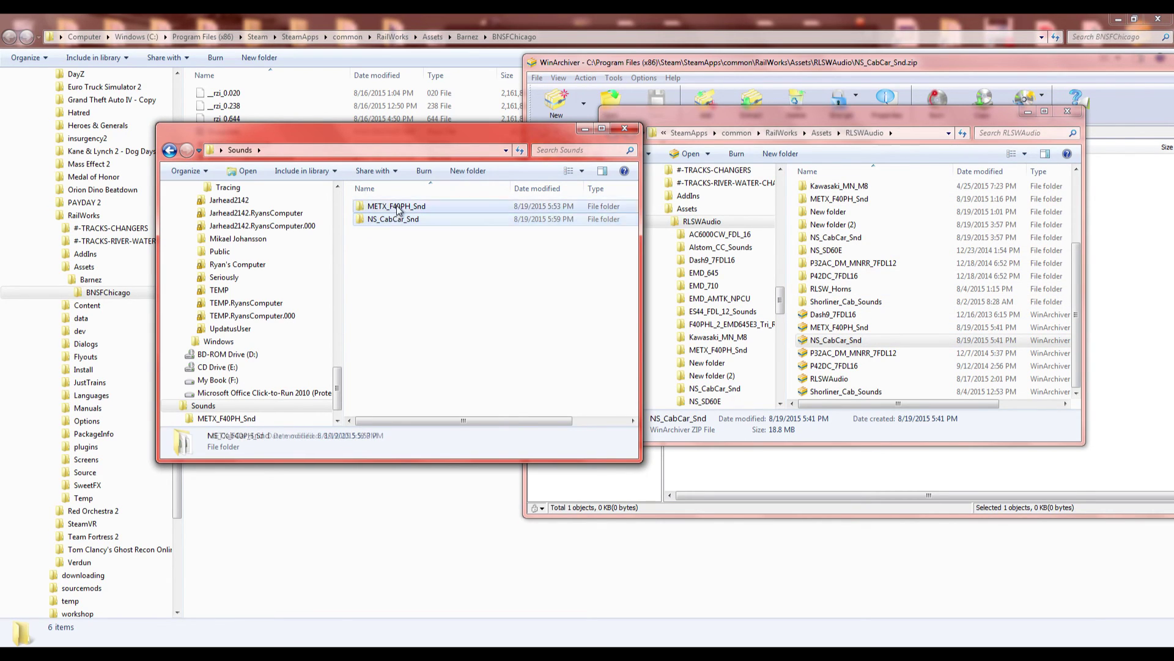
{"action": "left_click", "coordinate": [519, 347]}
Open the NS_CabCar_Snd folder inside RLSWAudio and clear the Sounds and NS_CabCar_Snd.zip windows out of the way.
{"action": "left_click", "coordinate": [864, 306]}
{"action": "double_click", "coordinate": [827, 238]}
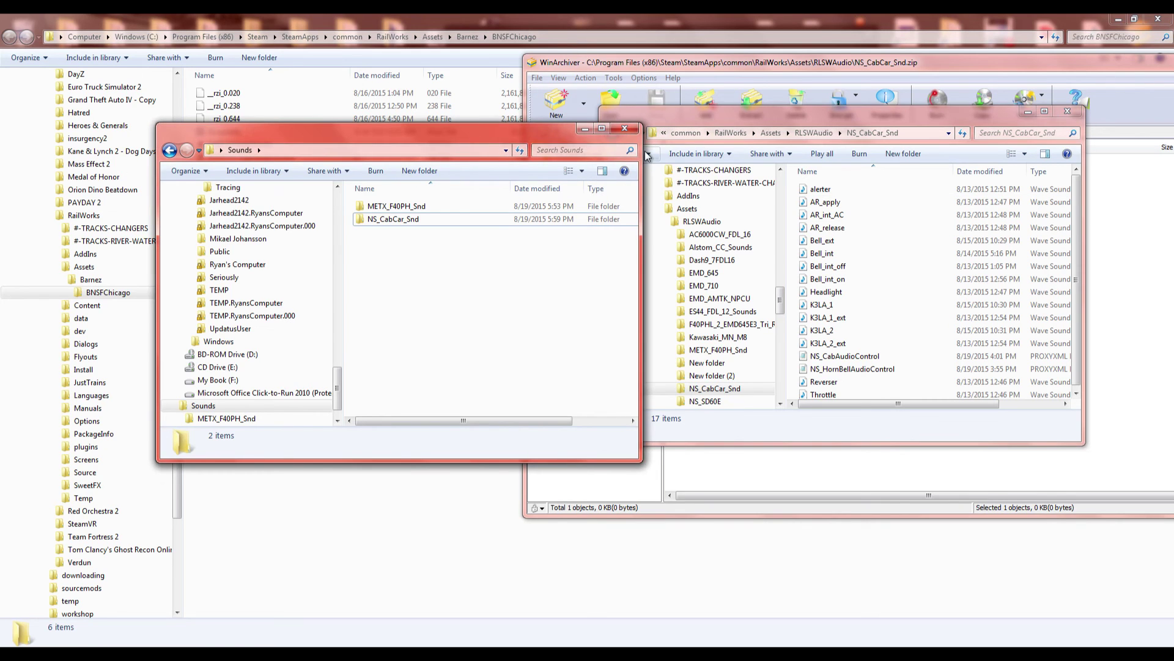
{"action": "left_click", "coordinate": [586, 129]}
{"action": "left_click_drag", "start_coordinate": [788, 119], "coordinate": [231, 71]}
{"action": "left_click_drag", "start_coordinate": [645, 66], "coordinate": [534, 72]}
{"action": "left_click_drag", "start_coordinate": [616, 70], "coordinate": [354, 70]}
{"action": "left_click", "coordinate": [1010, 61]}
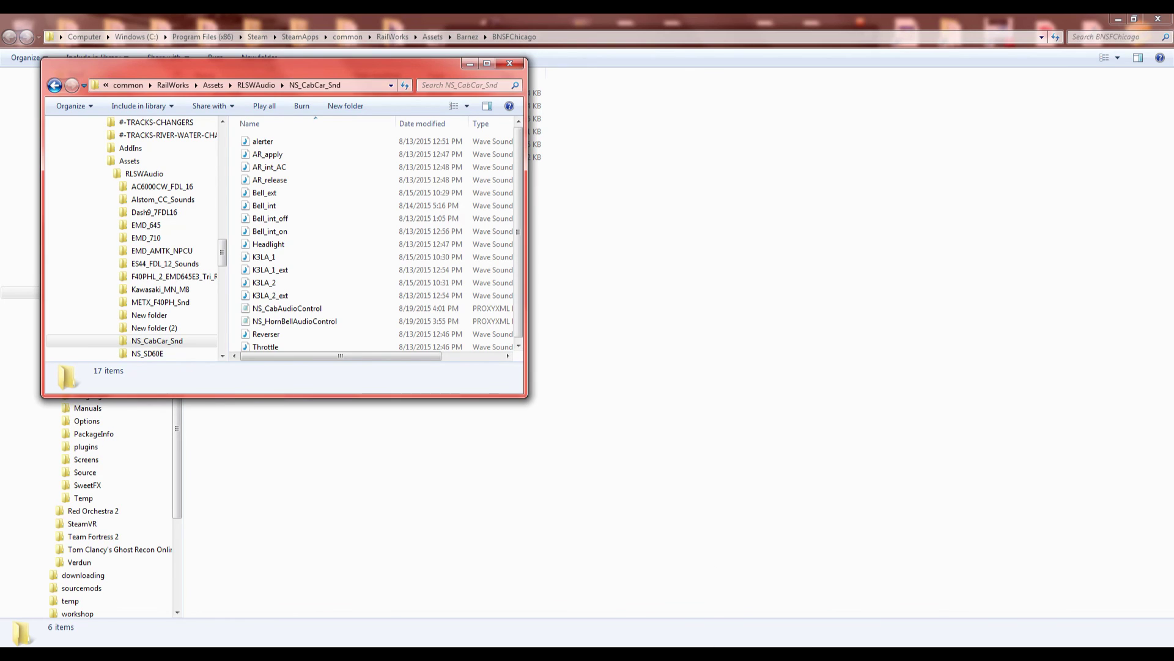
Add the NS_CabAudioControl and NS_HornBellAudioControl PROXYXML files to the BNSFChicagoAssets archive's open audio folder with the Fastest compression method.
{"action": "left_click", "coordinate": [972, 652]}
{"action": "scroll", "coordinate": [701, 281], "scroll_direction": "down", "scroll_amount": 1}
{"action": "scroll", "coordinate": [702, 285], "scroll_direction": "down", "scroll_amount": 1}
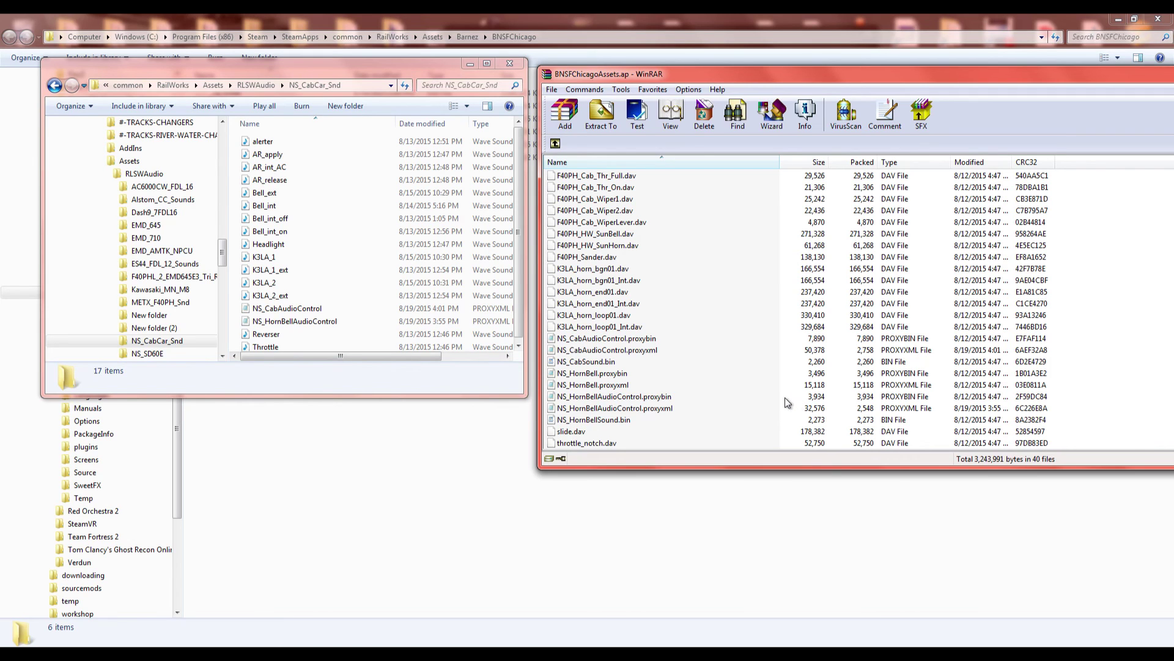
{"action": "left_click", "coordinate": [289, 308]}
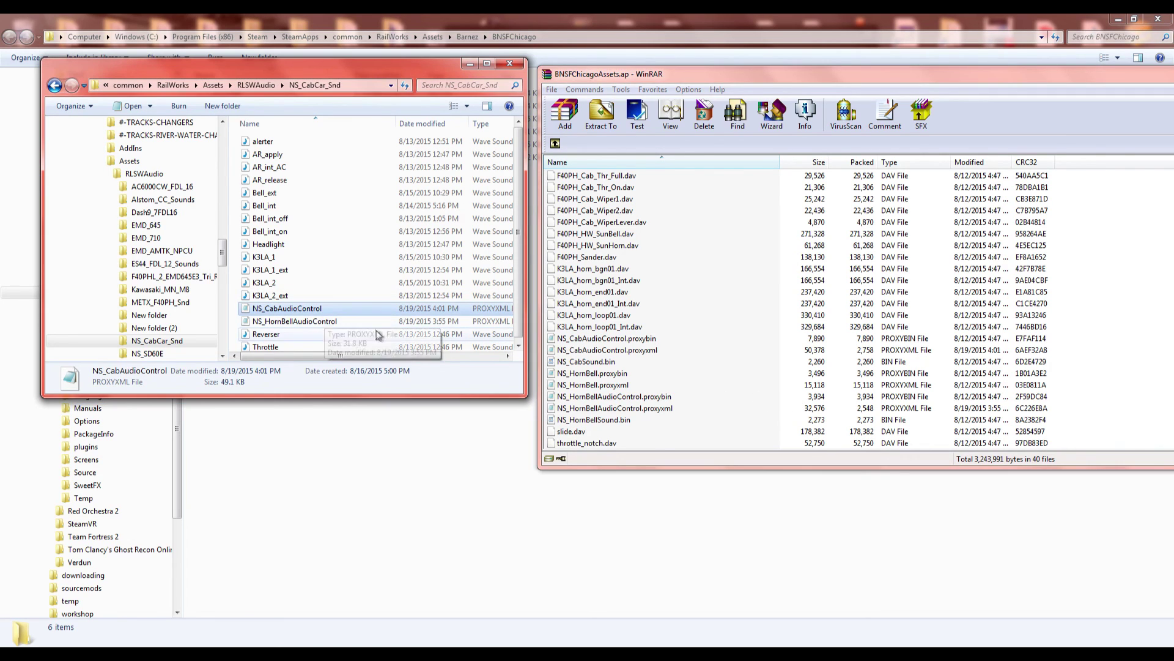
{"action": "left_click", "coordinate": [314, 321], "text": "ctrl"}
{"action": "left_click_drag", "start_coordinate": [306, 316], "coordinate": [753, 337]}
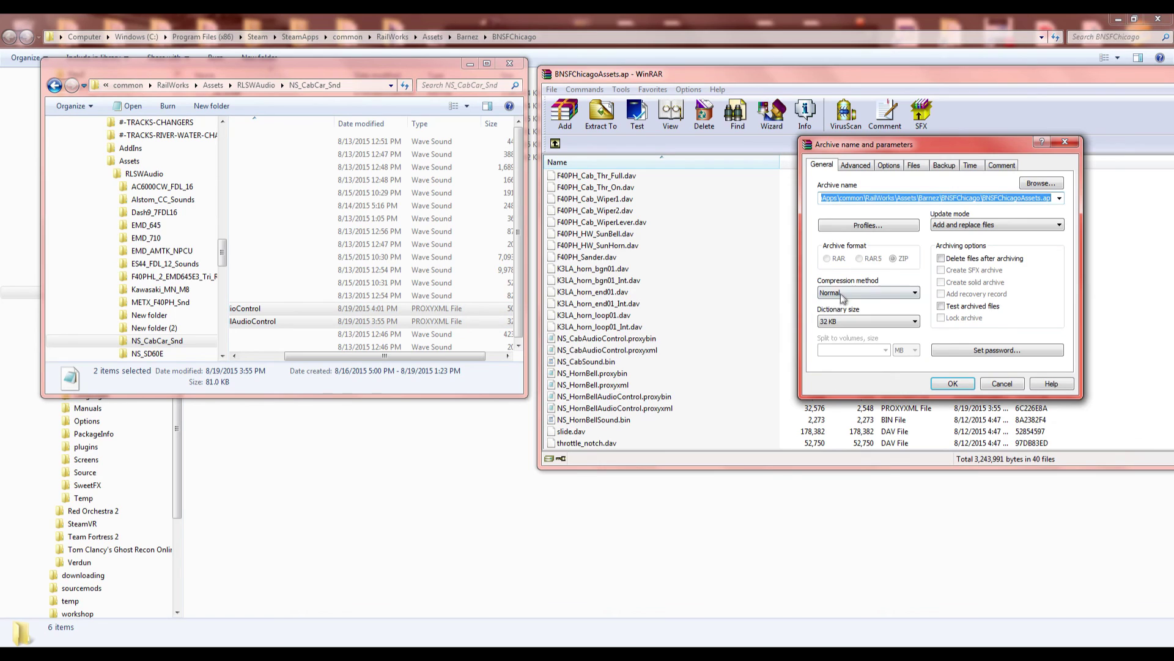
{"action": "left_click", "coordinate": [844, 293]}
{"action": "left_click", "coordinate": [840, 311]}
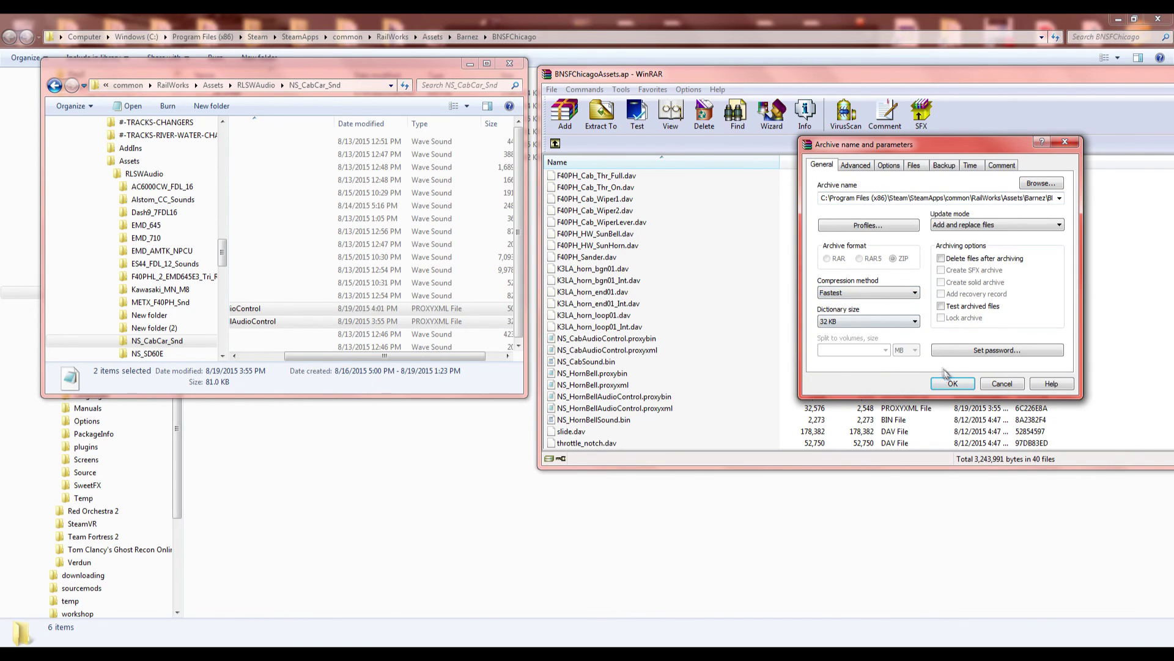
{"action": "left_click", "coordinate": [953, 385]}
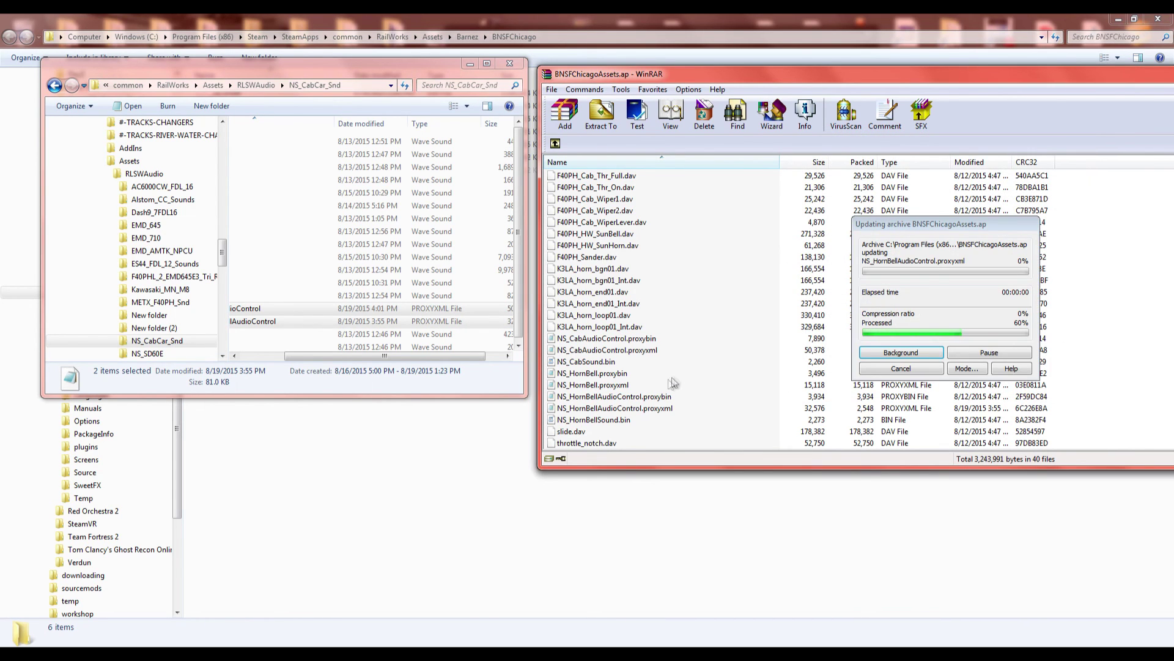
{"action": "mouse_move", "coordinate": [611, 654]}
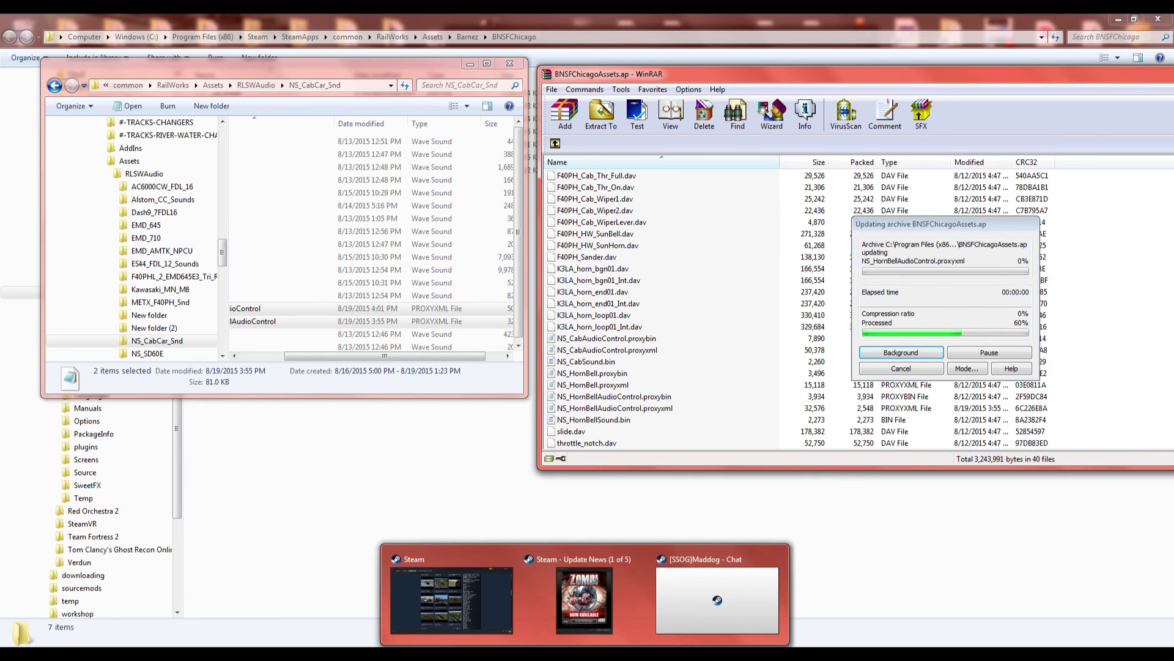